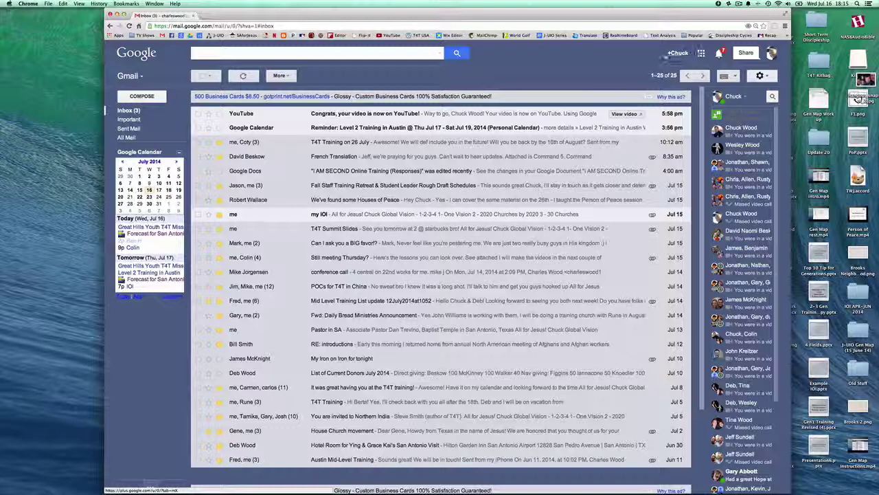
Step: Open Google+ from the inbox and go to its Hangouts page
left_click(676, 53)
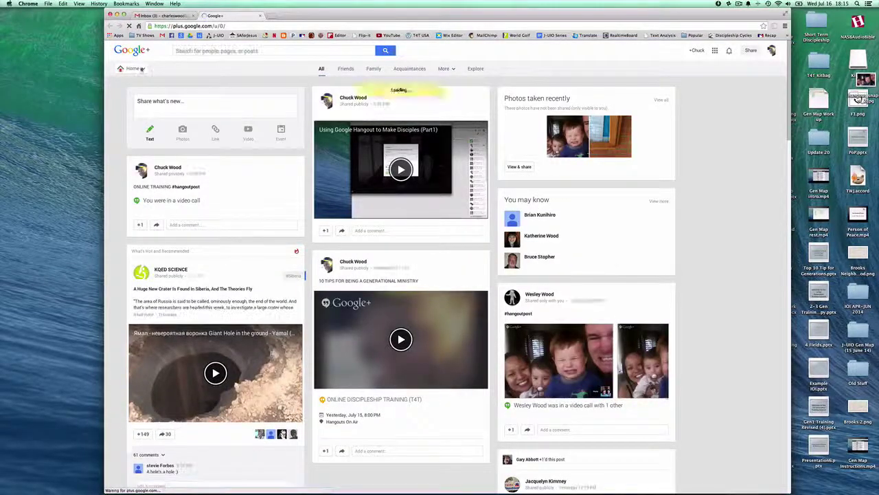
mouse_move(141, 69)
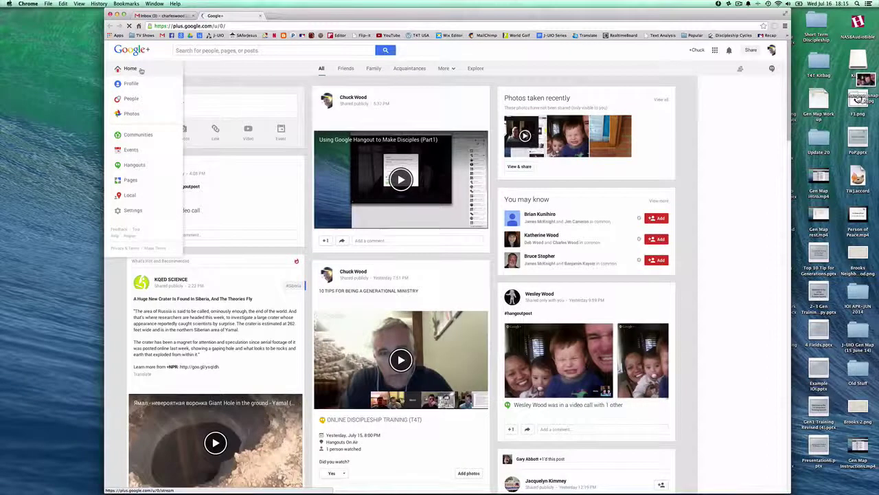
left_click(135, 166)
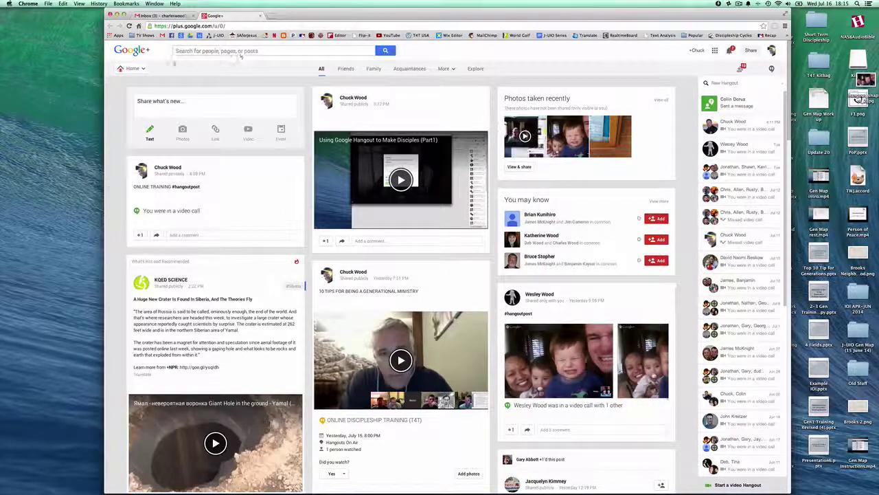
mouse_move(134, 69)
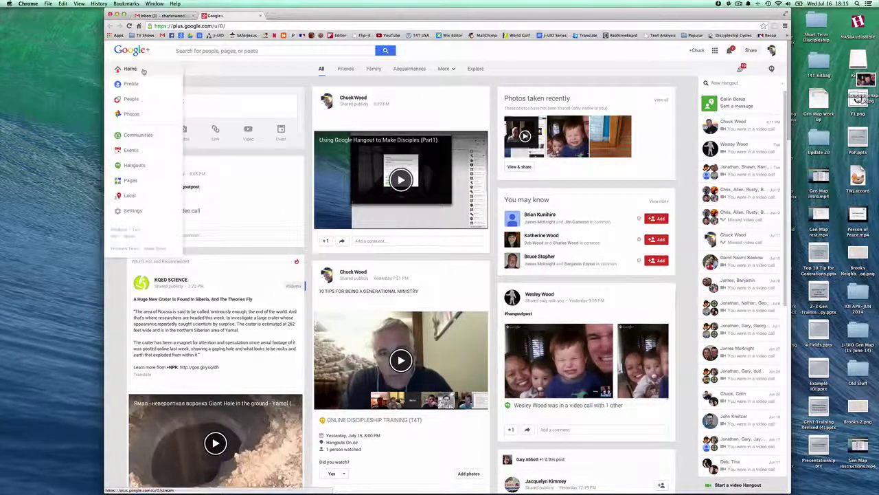
left_click(136, 164)
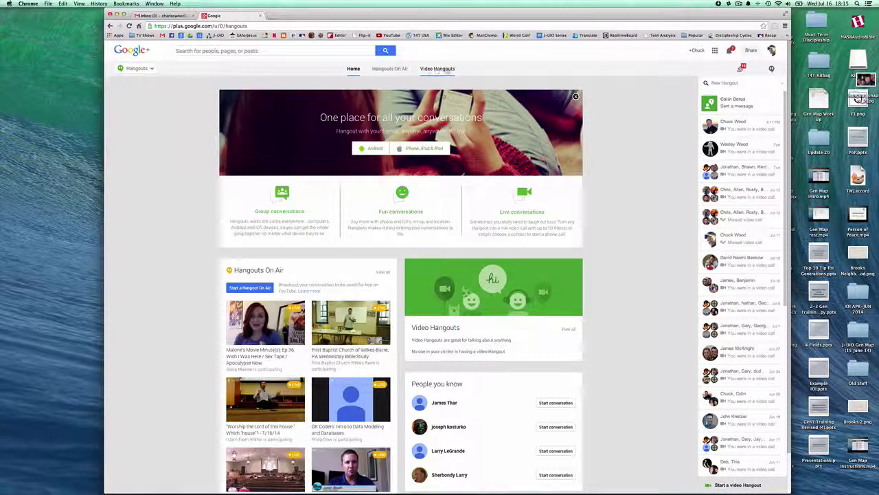
Step: Look over the Hangouts On Air and Hangouts home pages, and open the Video Hangouts page
left_click(390, 69)
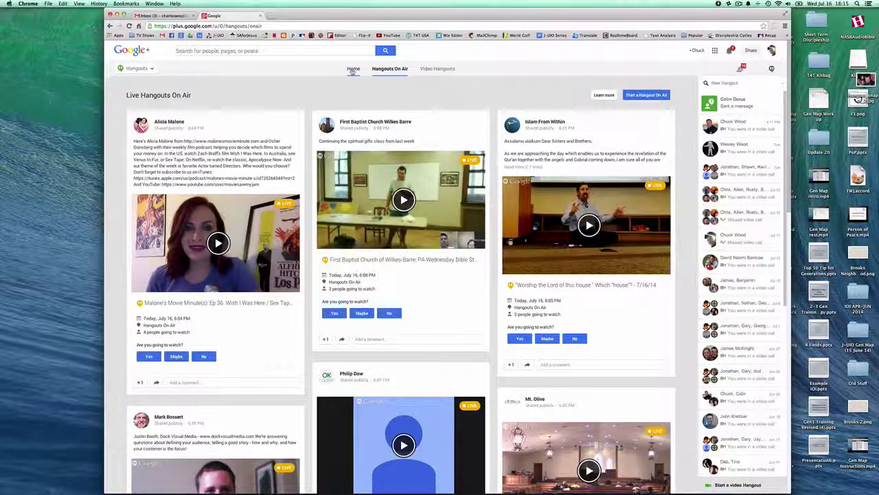
left_click(353, 69)
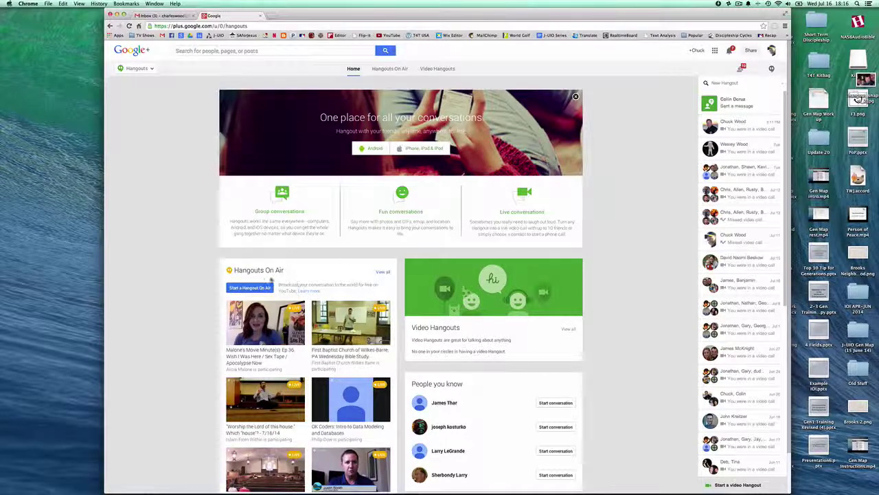
left_click(439, 70)
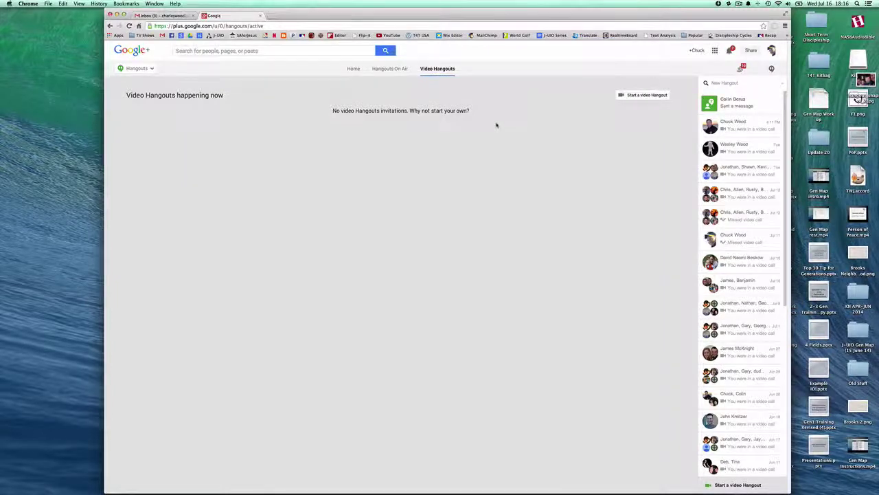
Step: Start a video Hangout and copy its shareable link from the invitation dialog
left_click(643, 97)
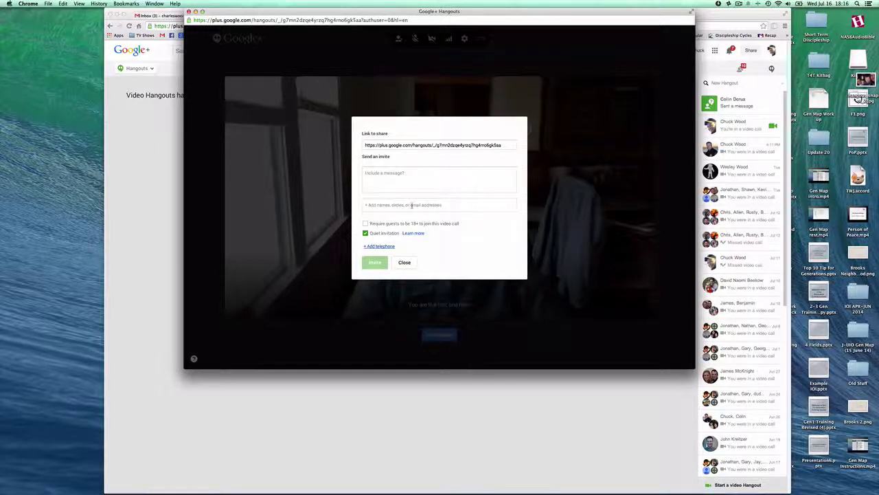
left_click(507, 145)
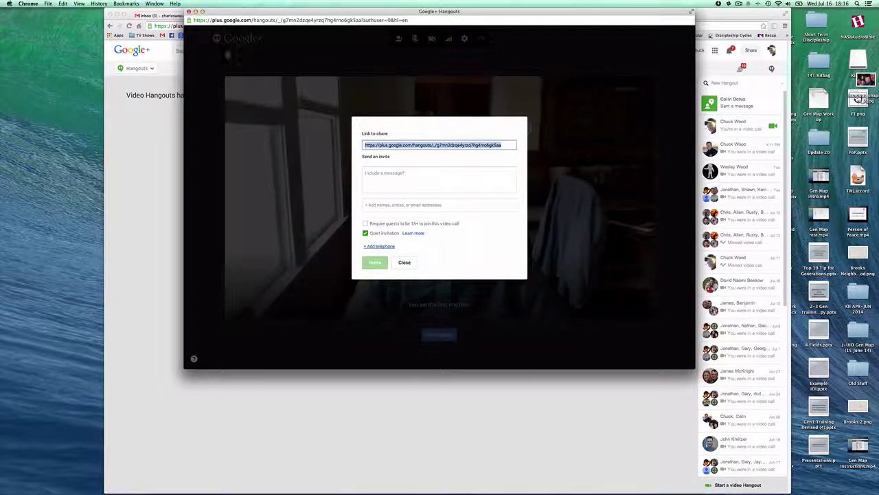
key("super+w")
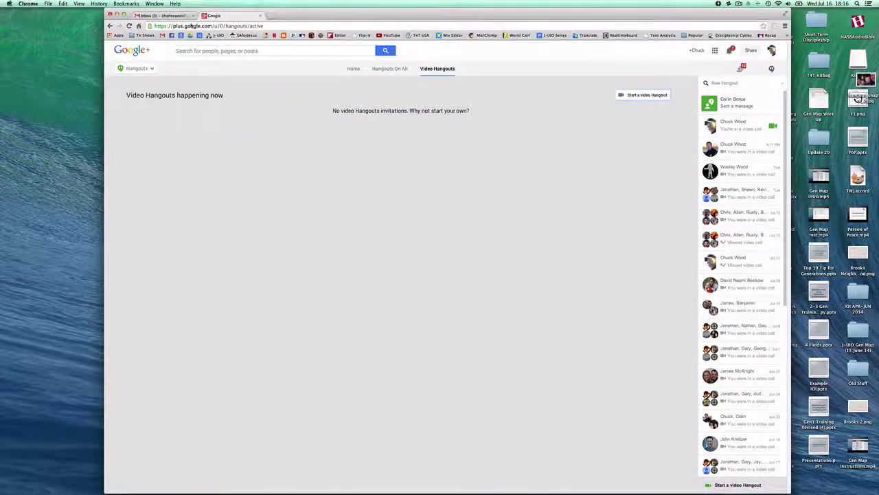
Step: Switch to Facebook and start a new message addressed to the chosen contact
left_click(172, 35)
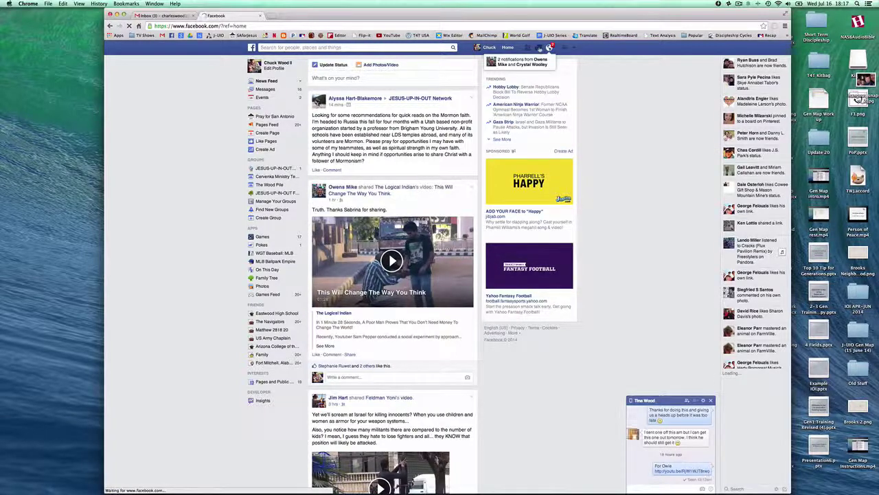
left_click(539, 47)
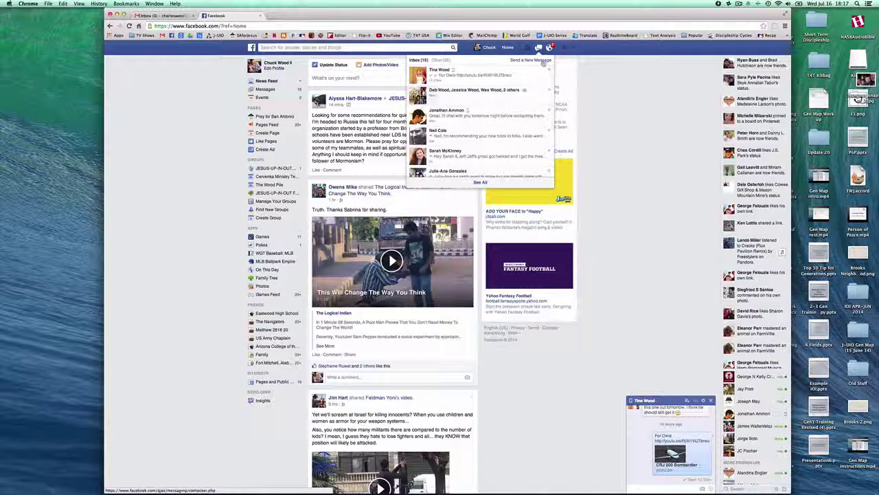
left_click(533, 60)
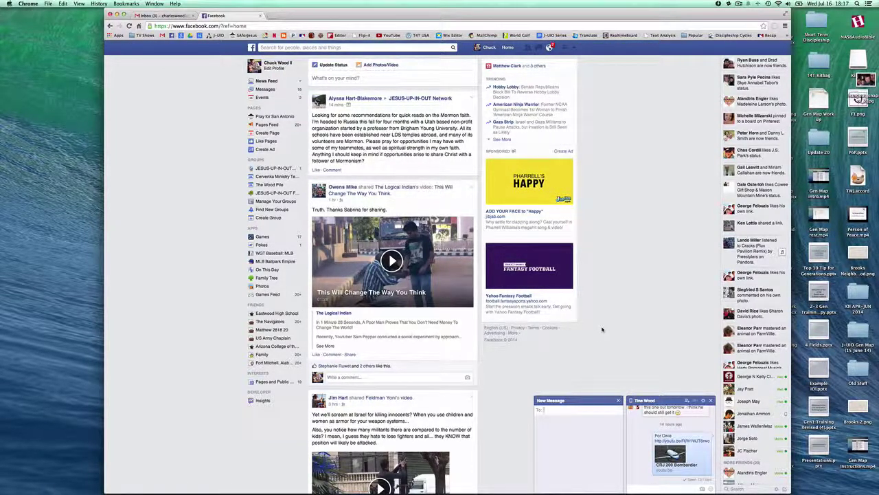
type("deb")
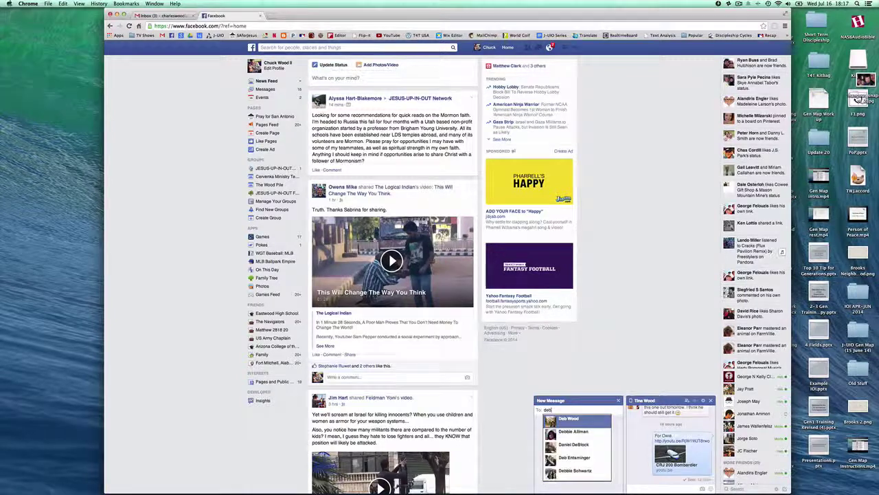
left_click(570, 418)
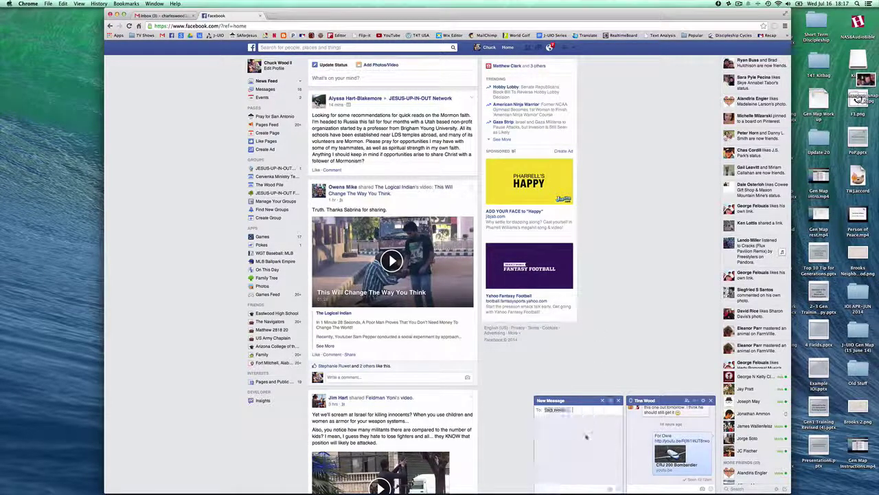
Step: Paste the Hangout link into the new message and send it
left_click(566, 488)
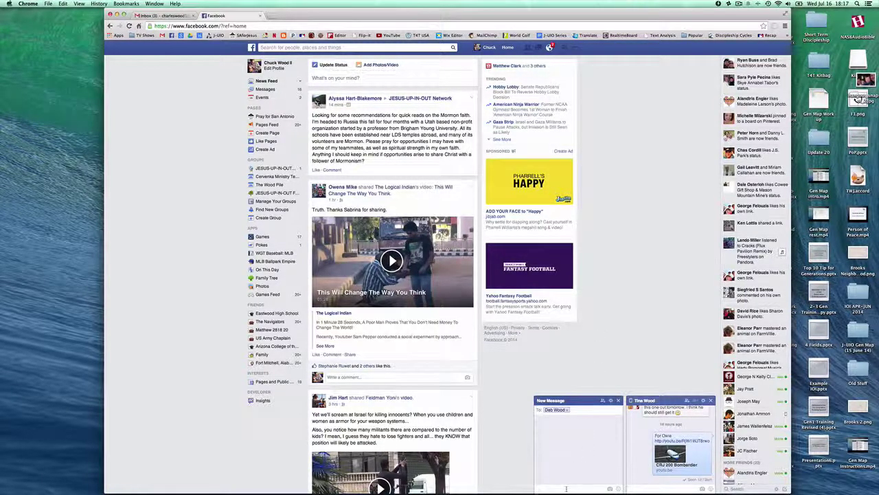
type("https://plus.google.com/hangouts/_/g7mn2dzqe4yrzq7hg4mo8gk5aa")
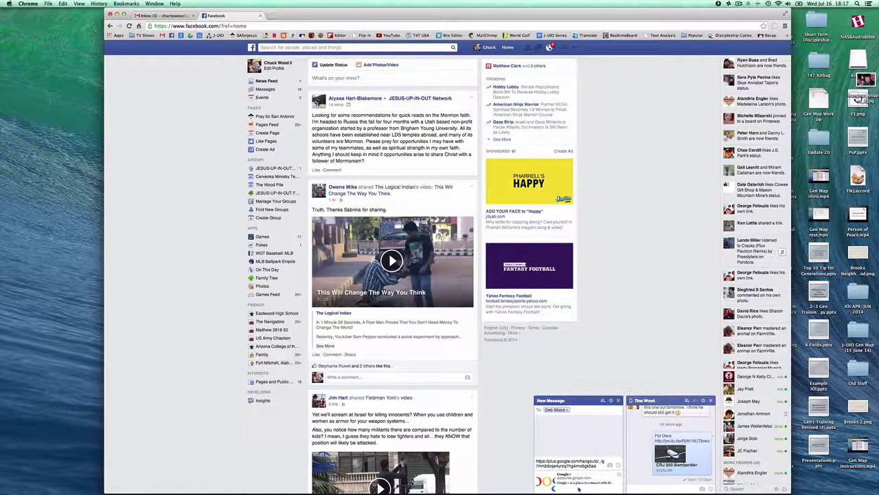
key("Return")
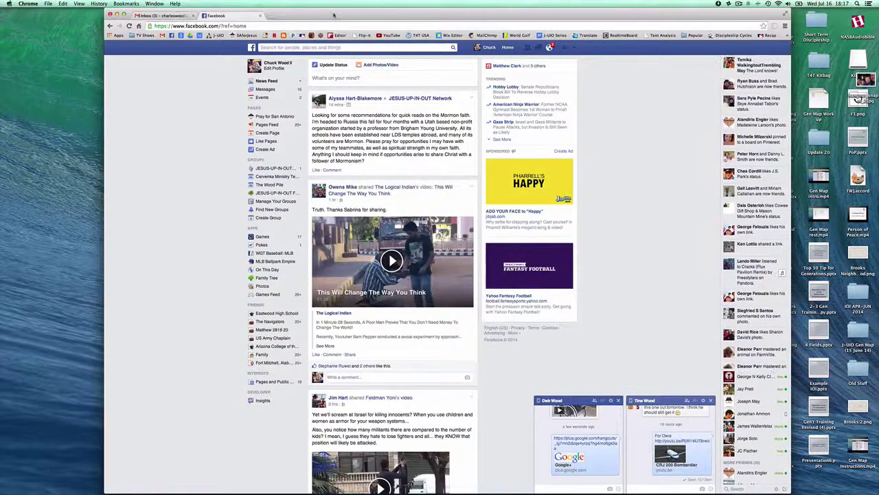
Step: Bring the Google+ Hangouts window back to the front and close the invitation dialog
left_click_drag(180, 16, 178, 47)
left_click(384, 13)
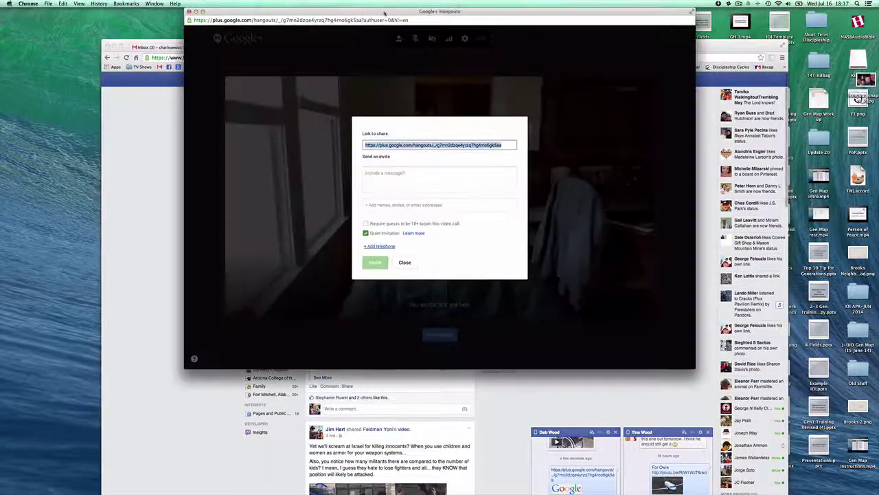
left_click(405, 262)
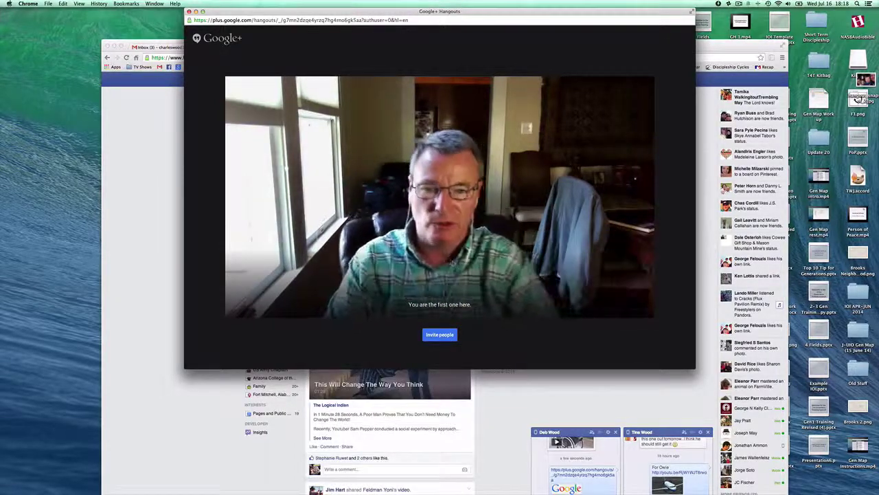
Step: Review the Hangout's camera, microphone and audio output settings, and close the settings dialog
mouse_move(447, 337)
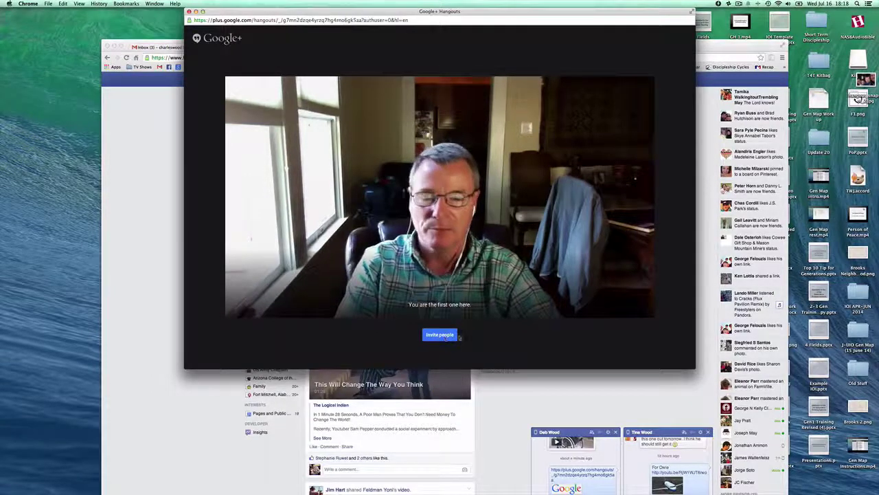
mouse_move(495, 345)
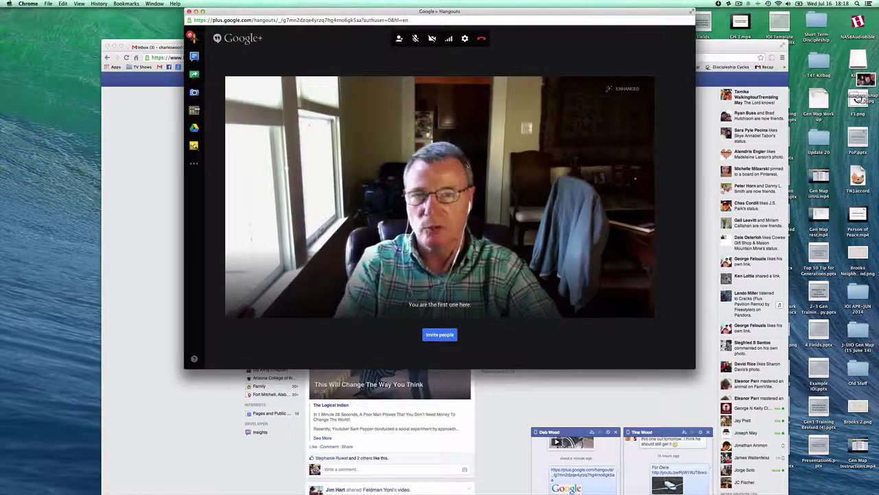
left_click(465, 40)
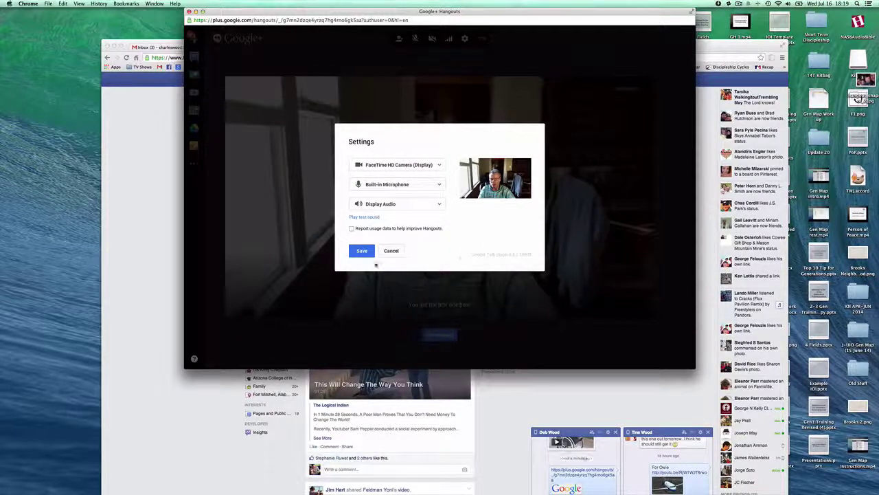
left_click(362, 251)
left_click(392, 252)
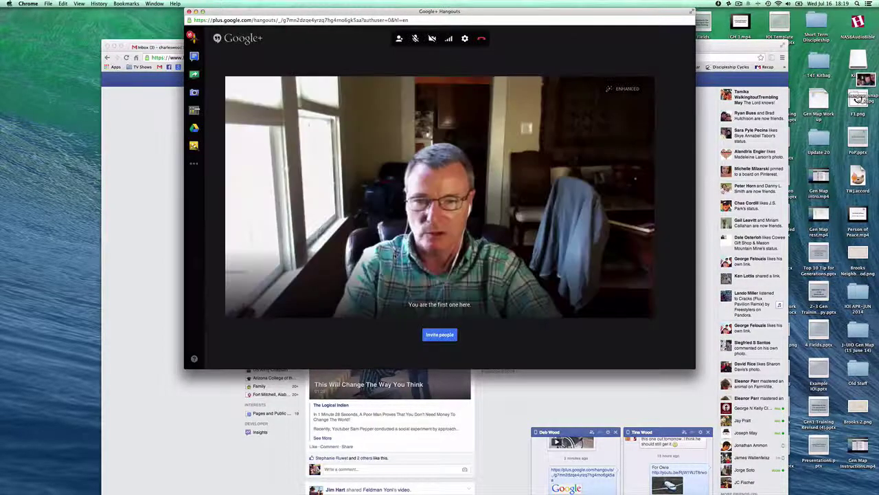
Step: Turn the Hangout camera off and back on, and mute and unmute the microphone
left_click(432, 39)
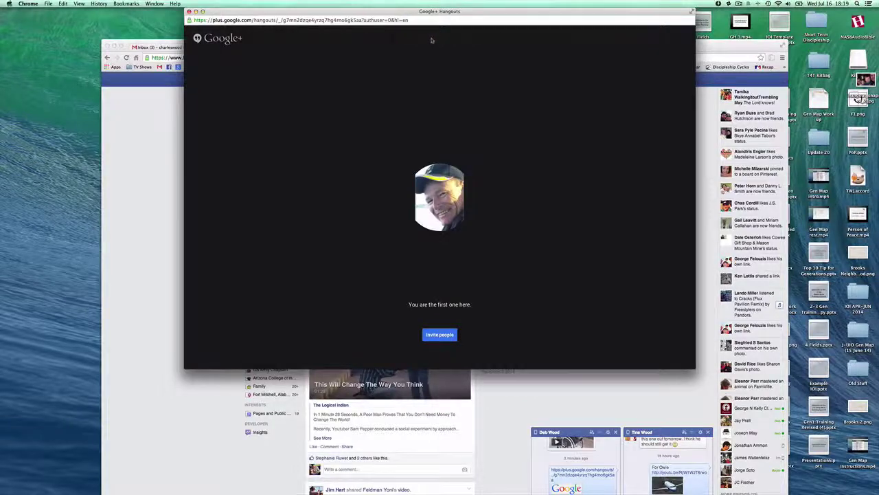
left_click(432, 39)
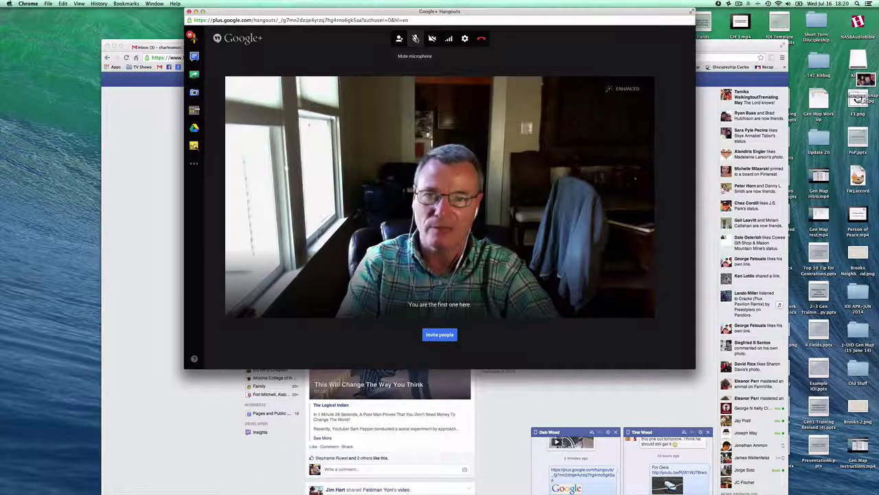
left_click(415, 39)
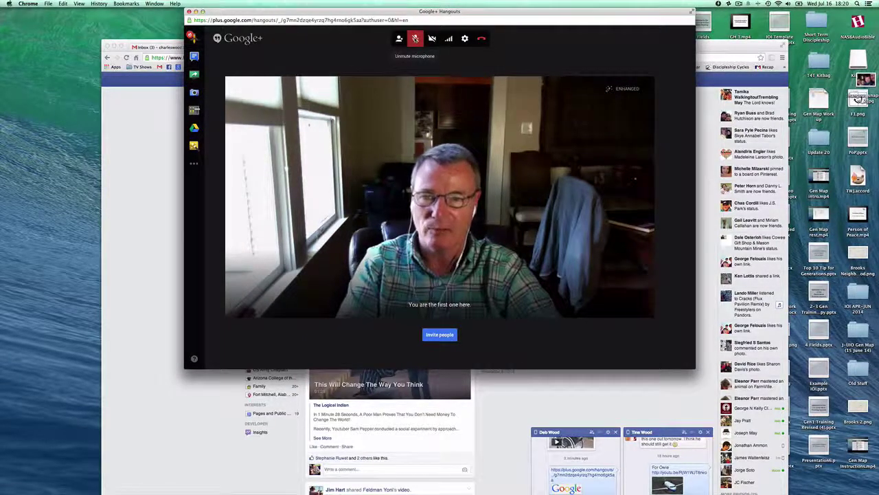
left_click(414, 39)
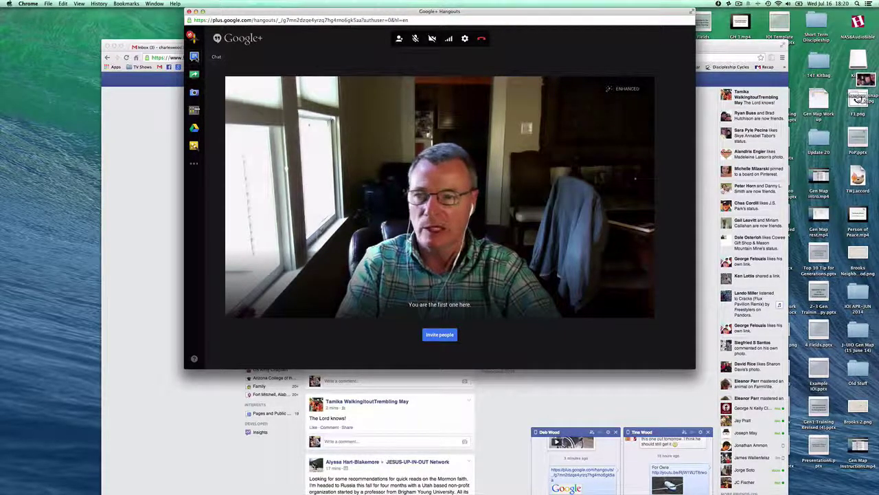
Step: Open the Hangout's group chat and send the message "Hi im name"
left_click(195, 57)
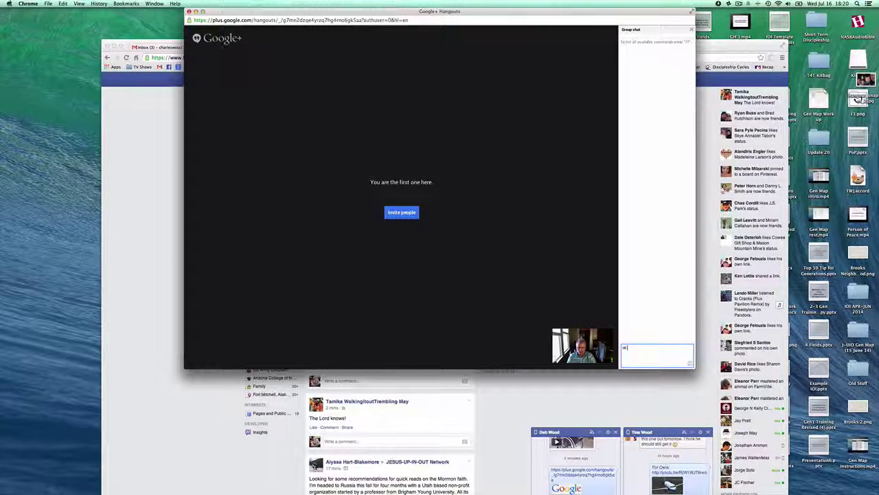
type("Hi Im")
key("Return")
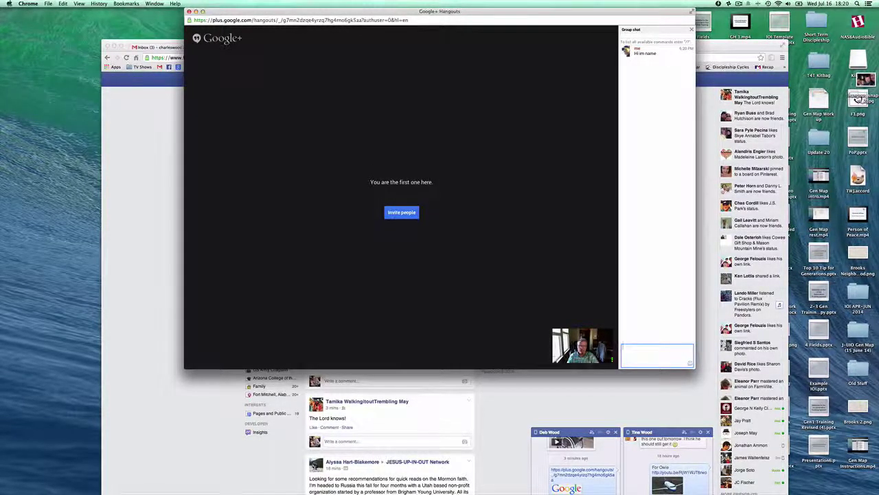
Step: In a new browser tab, open the Iron on Iron page of the JESUS-UP-IN-OUT Network site and copy its address for the group chat
left_click(171, 191)
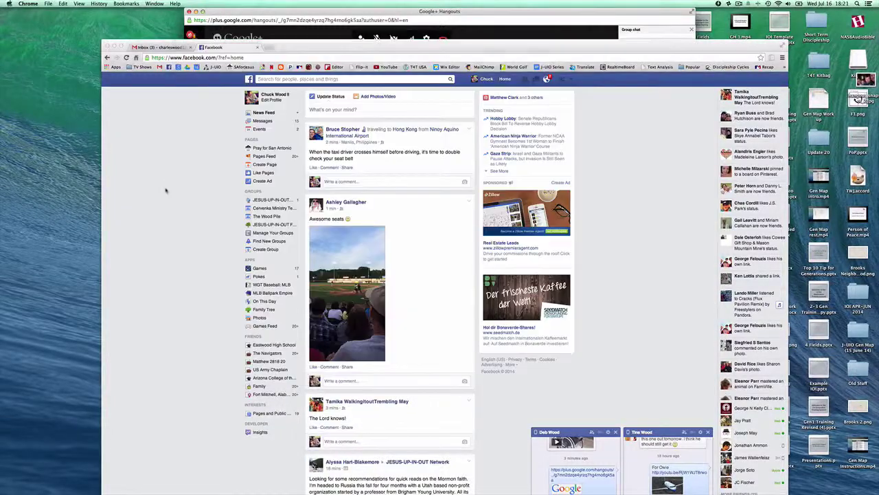
left_click(268, 46)
left_click(213, 67)
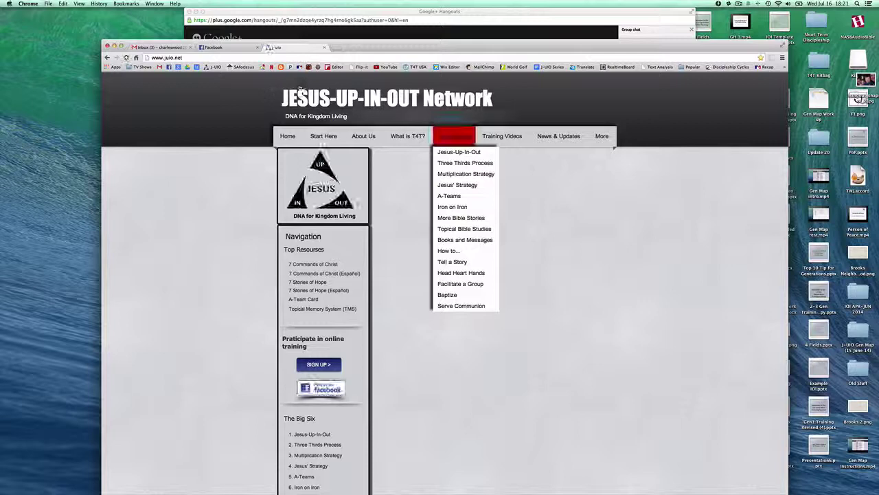
left_click(464, 207)
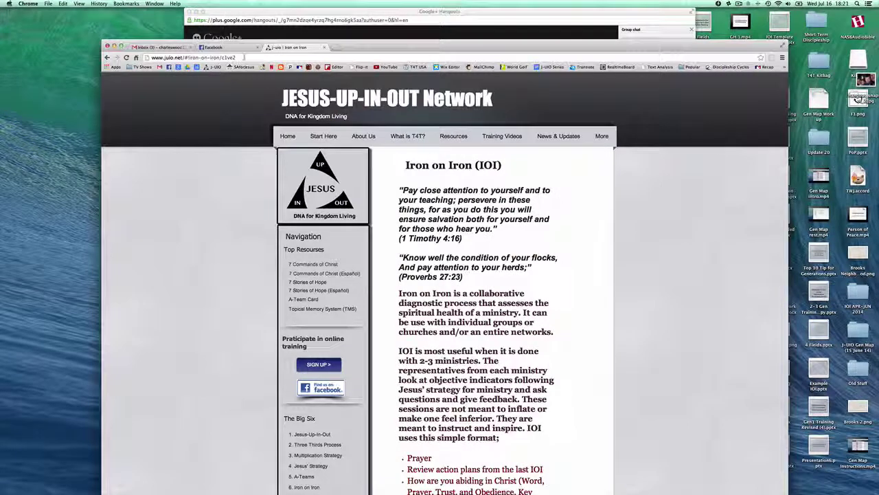
left_click(243, 58)
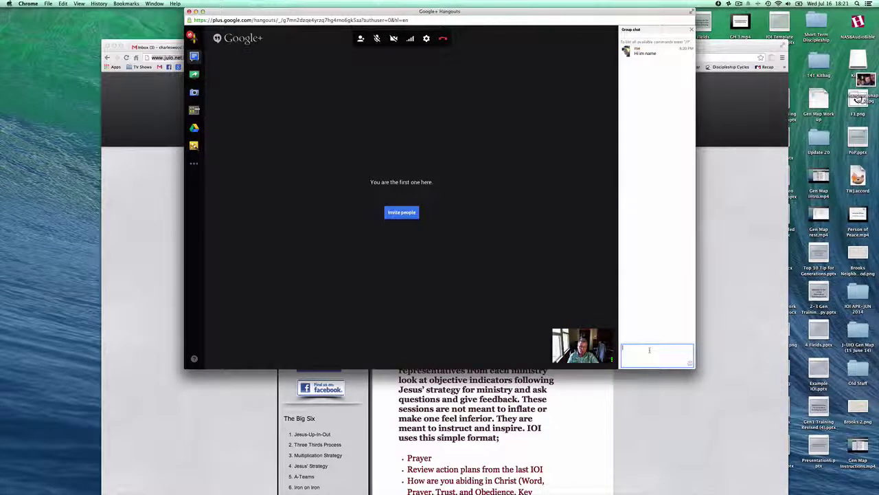
Step: Send the copied Iron on Iron page address in the group chat, open it from the chat, and return to the Hangout window
key("super+v")
key("Return")
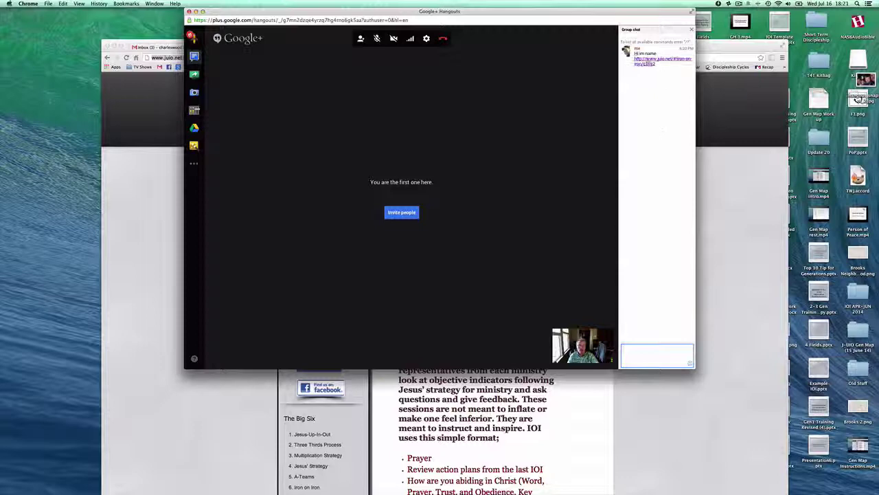
left_click(649, 63)
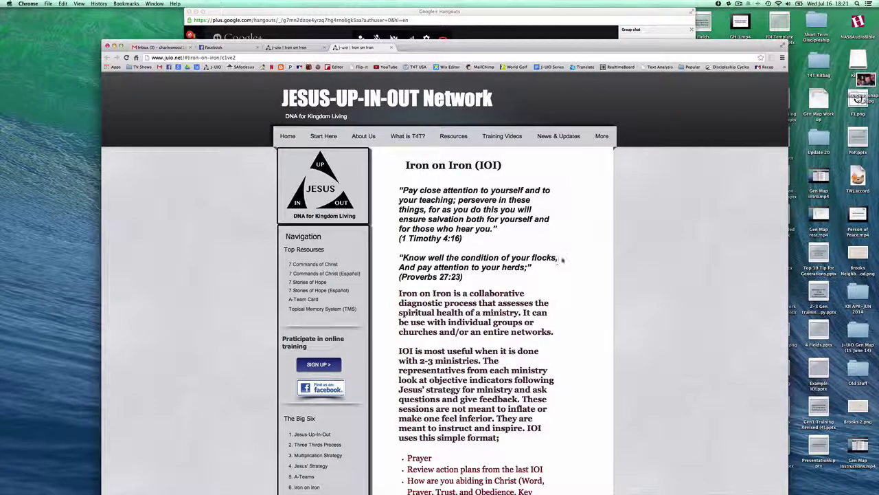
mouse_move(454, 136)
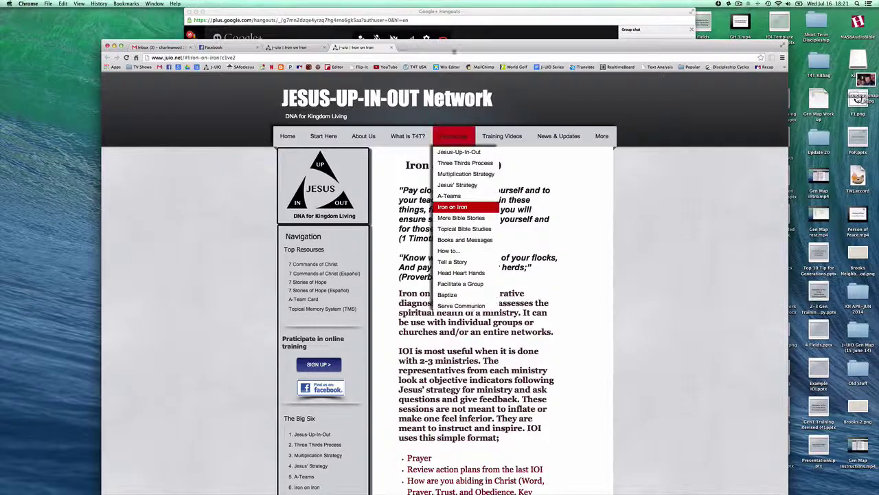
left_click(464, 12)
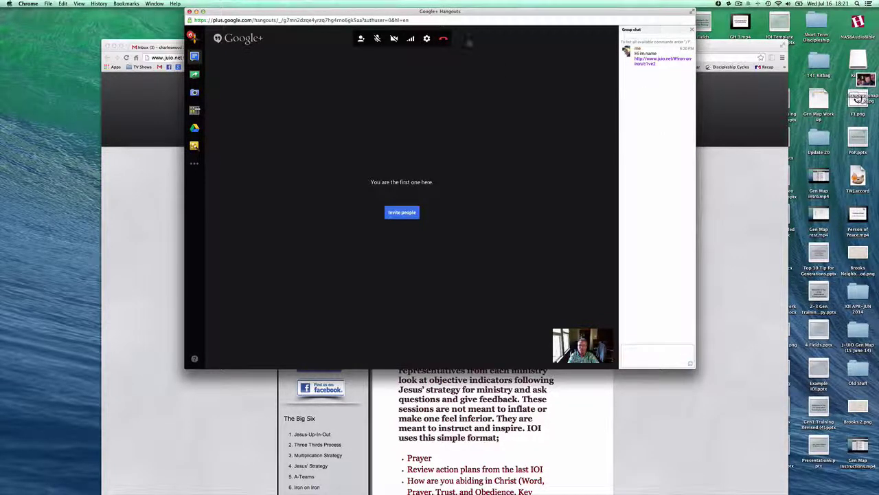
Step: Copy the Hangout's own web address and send it as a message in the group chat
left_click(411, 20)
key("super+c")
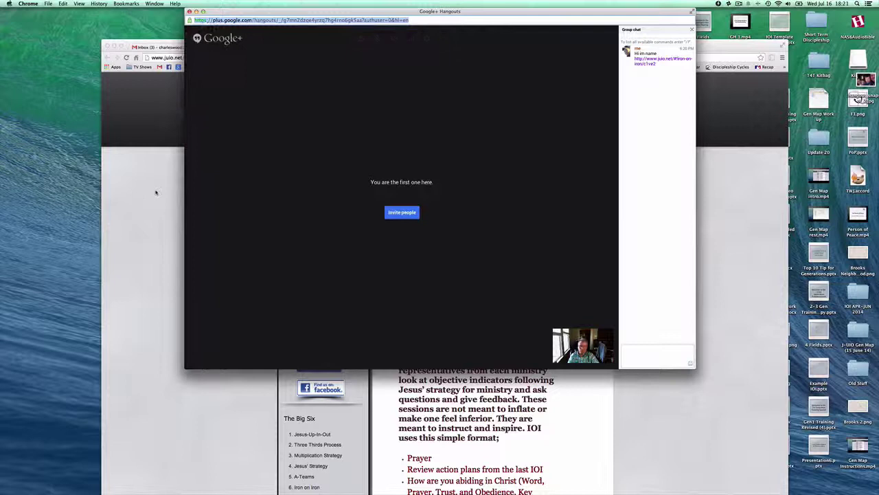
left_click(643, 353)
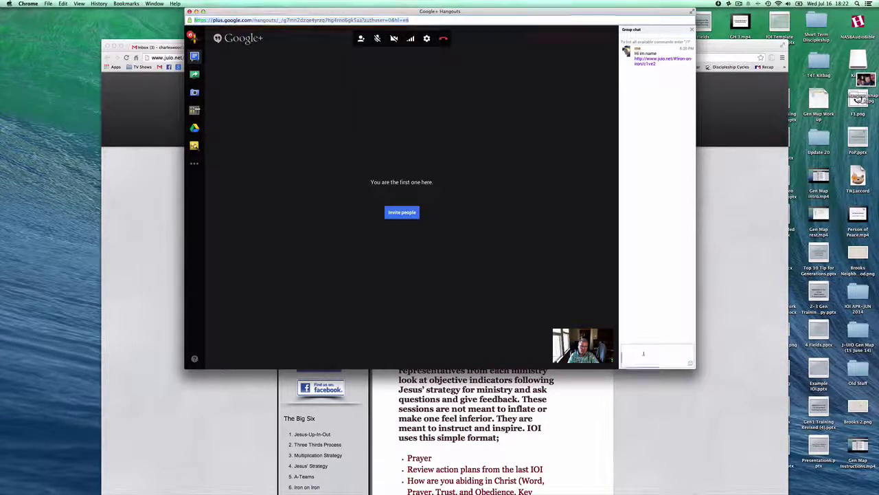
key("super+v")
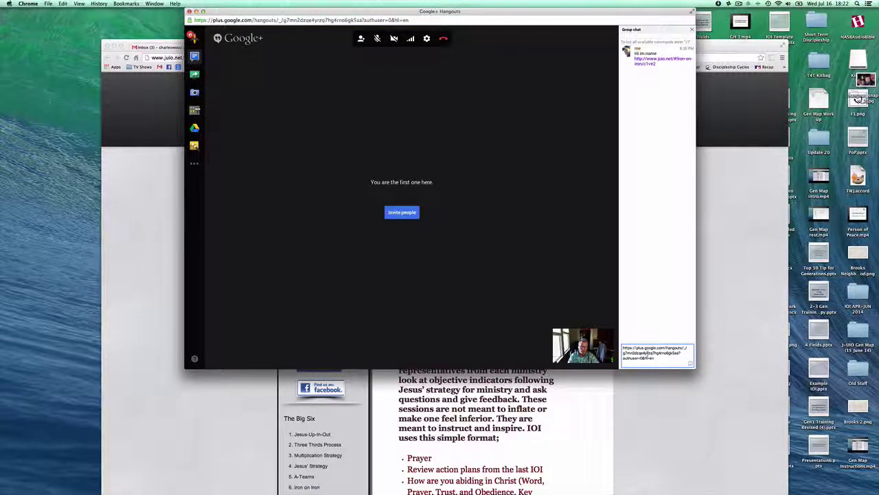
key("Return")
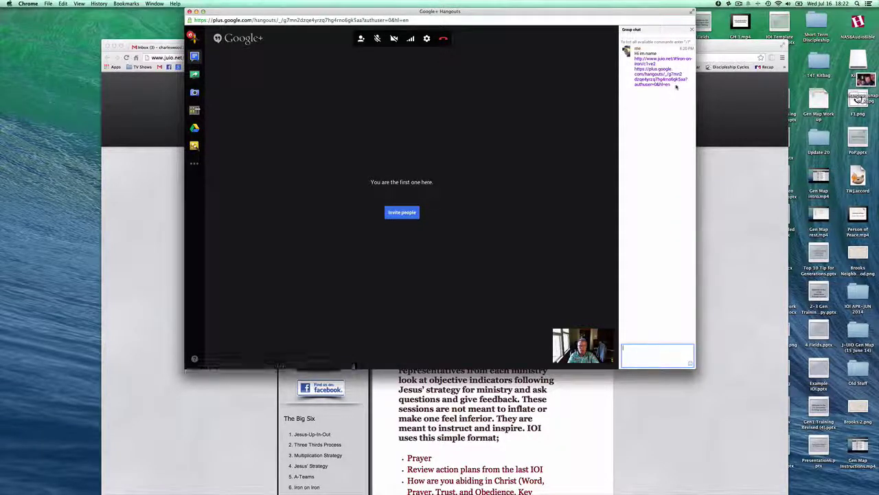
Step: Open the Hangout link from the chat in the browser to view its join page, close that tab, and return to the Hangout window
left_click_drag(677, 86, 635, 72)
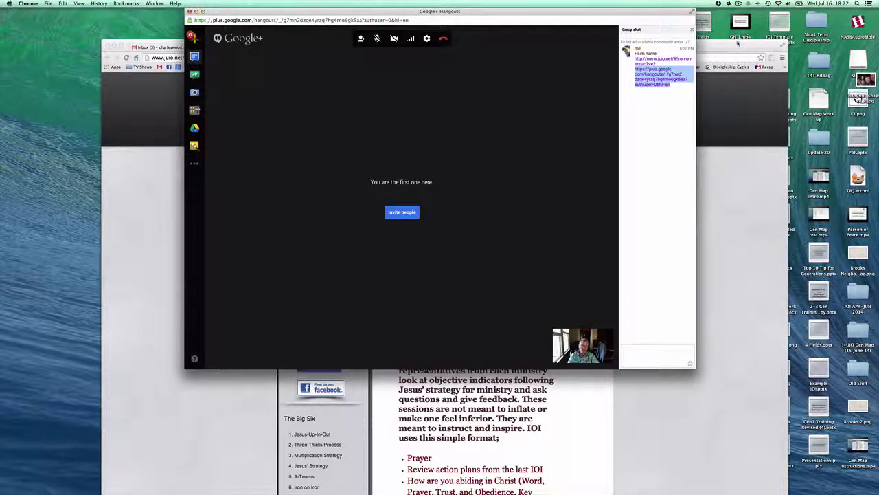
left_click(740, 48)
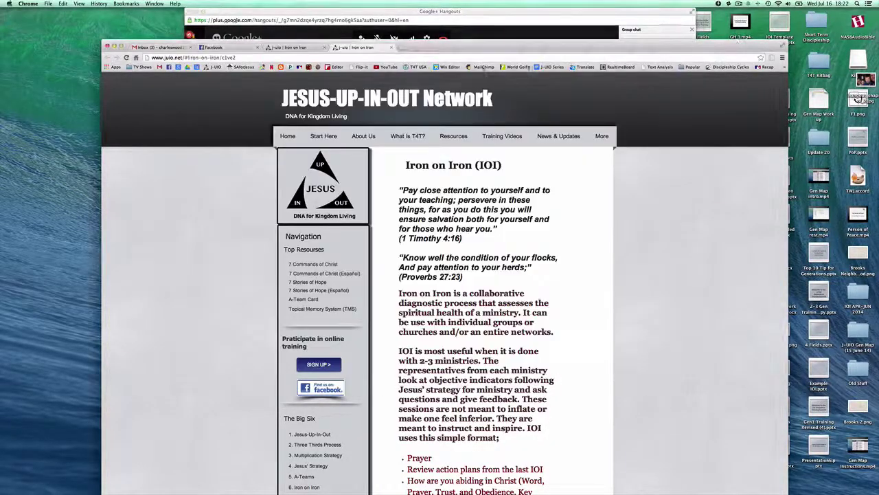
left_click(268, 58)
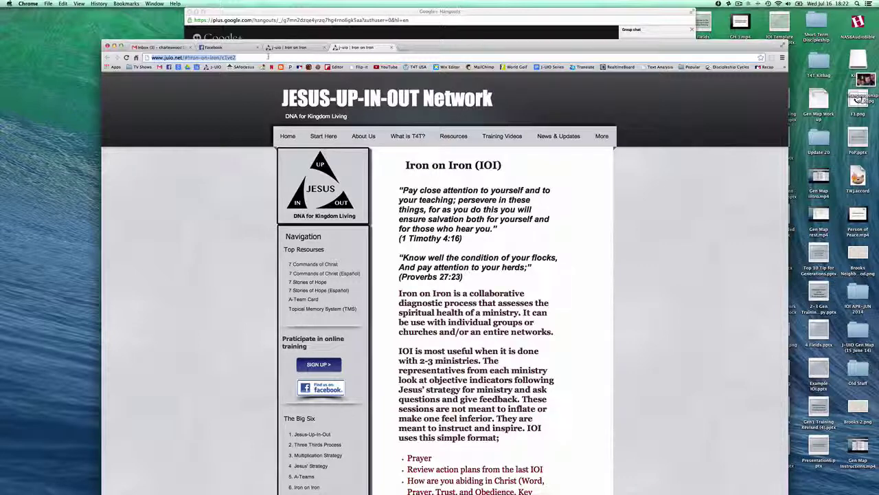
key("super+v")
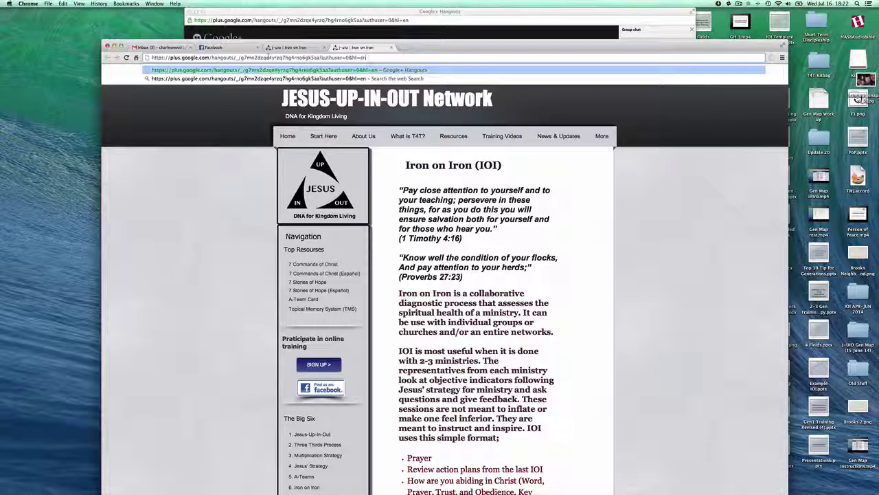
key("Return")
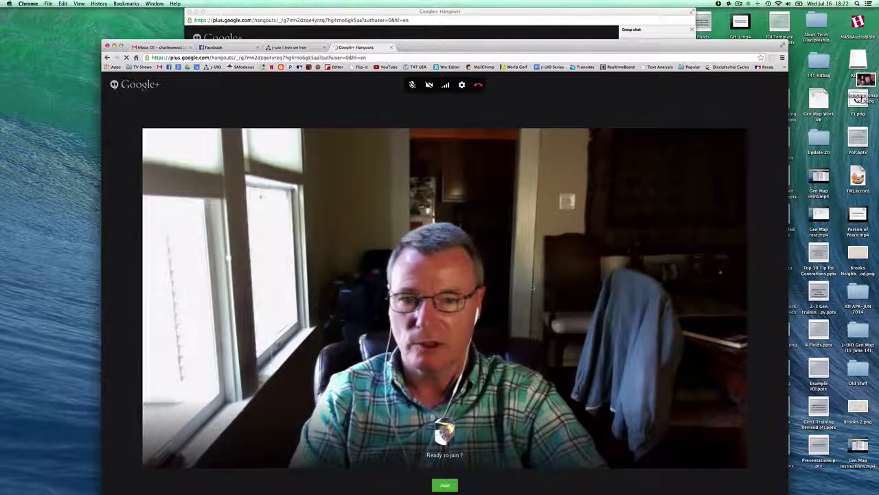
left_click(487, 14)
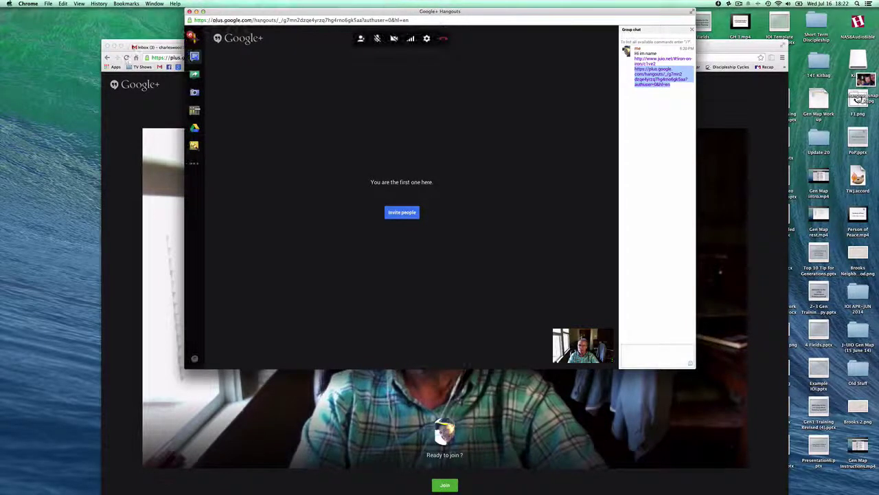
left_click(158, 110)
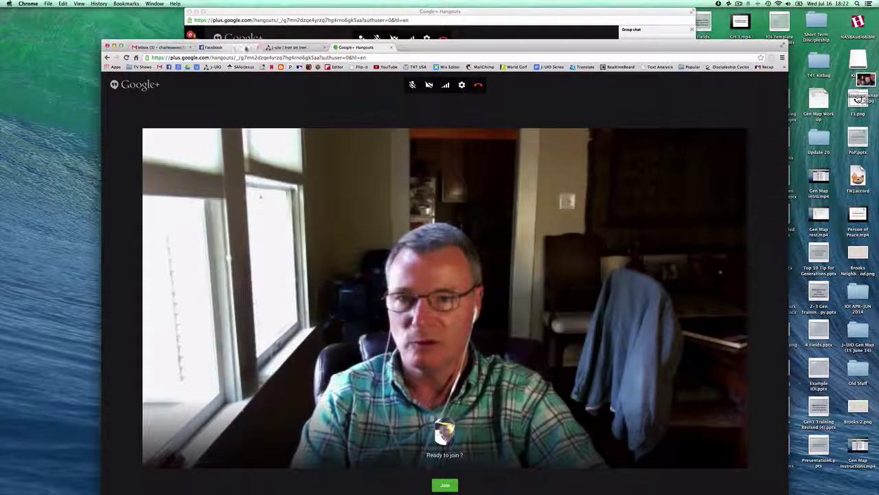
left_click(391, 47)
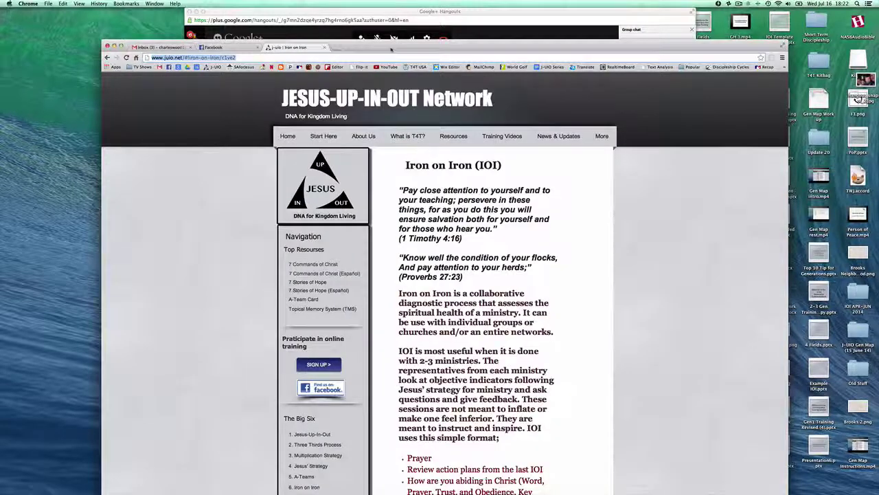
left_click(501, 15)
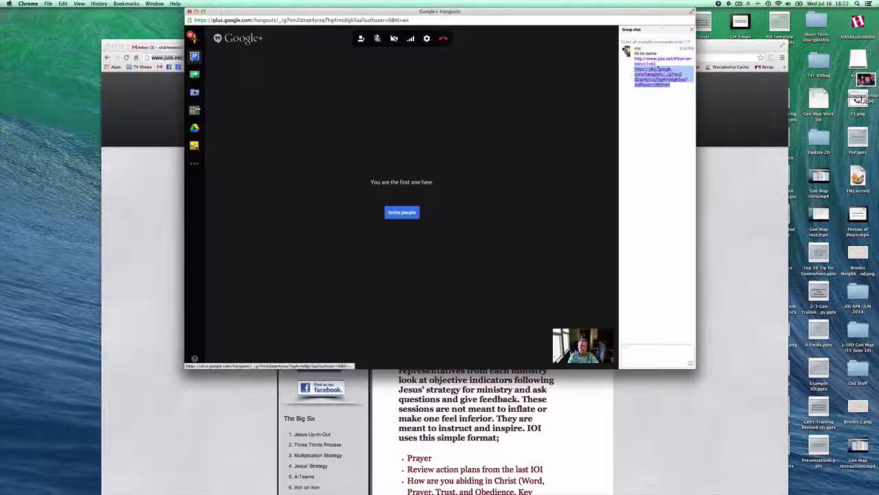
Step: Send a row of asterisks as a separator in the group chat, followed by the Hangout link again
left_click(633, 352)
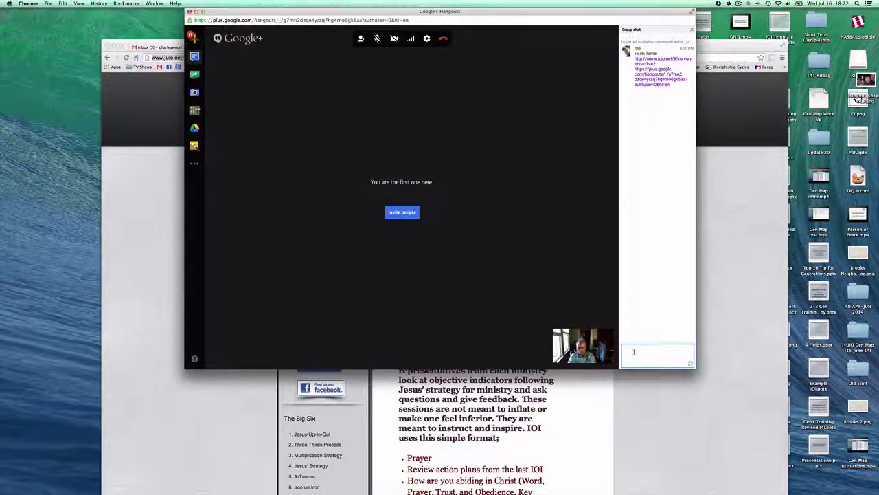
type("this is a test")
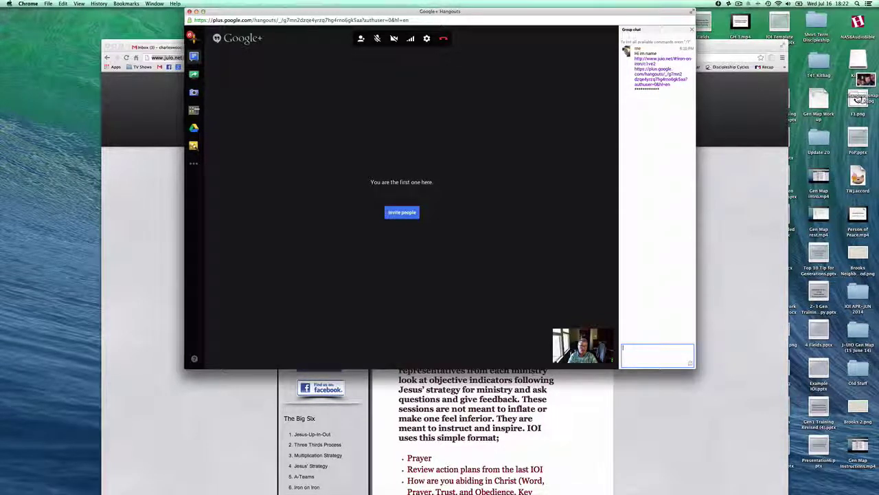
key("super+v")
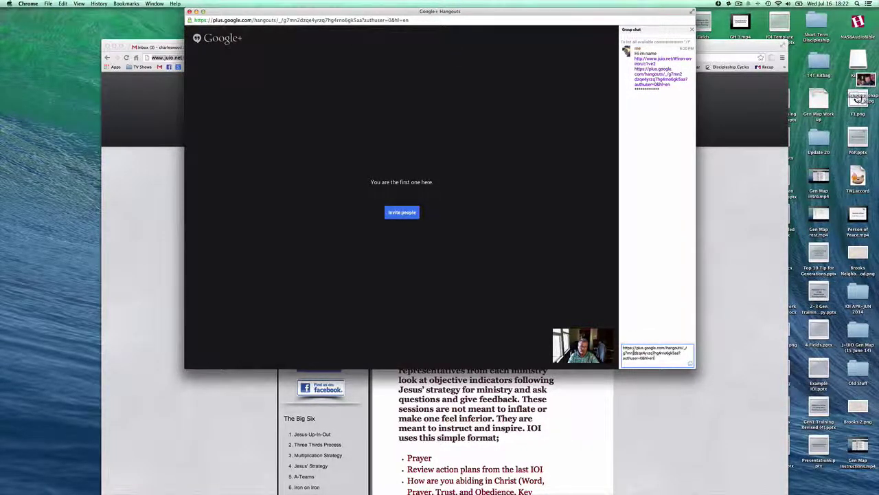
key("Return")
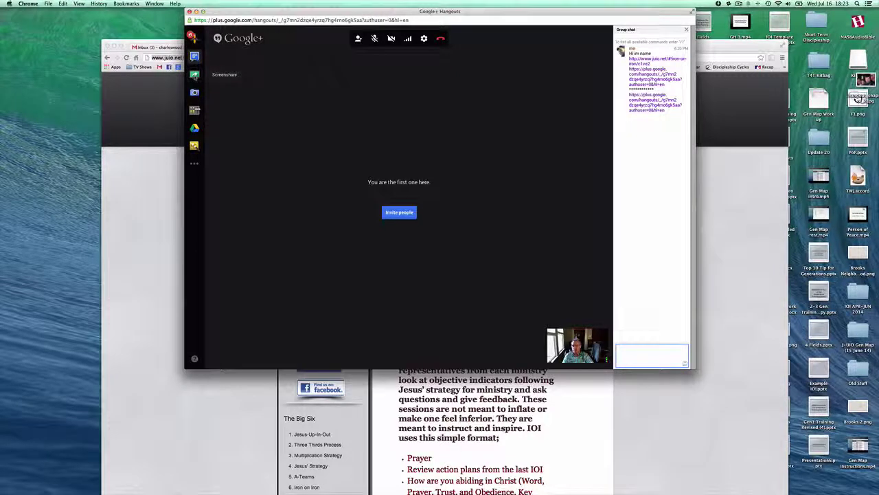
Step: Start a screenshare of the "j-uio | Iron on Iron" browser window in the Hangout
left_click(195, 74)
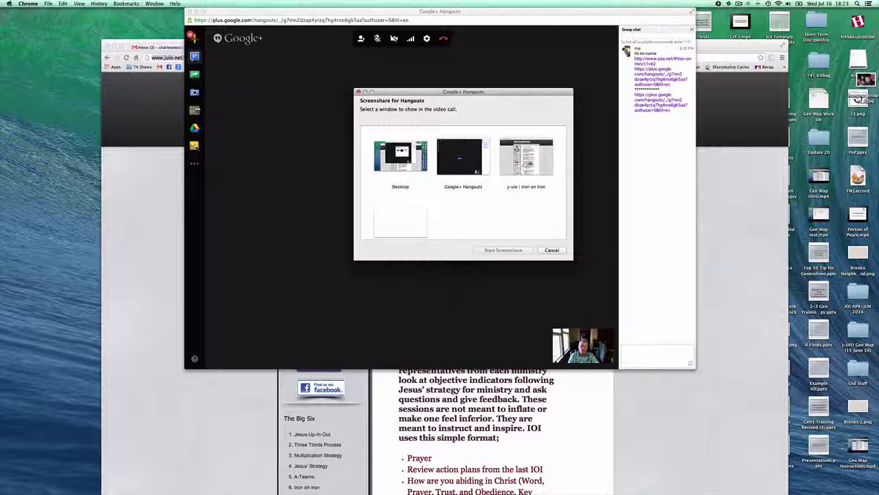
left_click(526, 164)
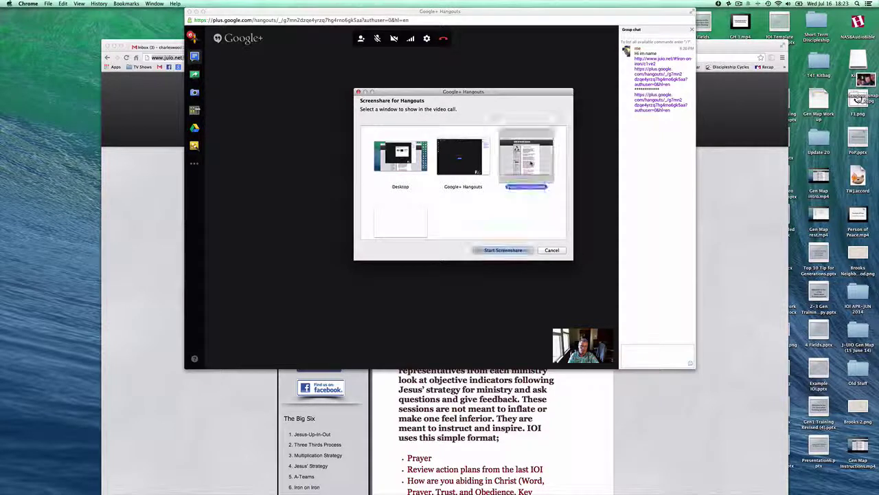
left_click(522, 250)
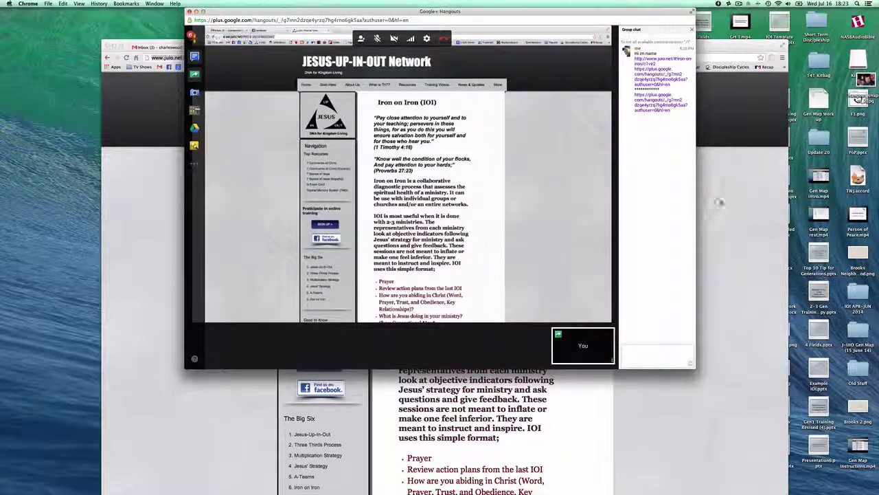
Step: Scroll the shared Iron on Iron page down to the Generational Map template video, and stop the screenshare
scroll(721, 203, "down", 5)
scroll(721, 203, "down", 5)
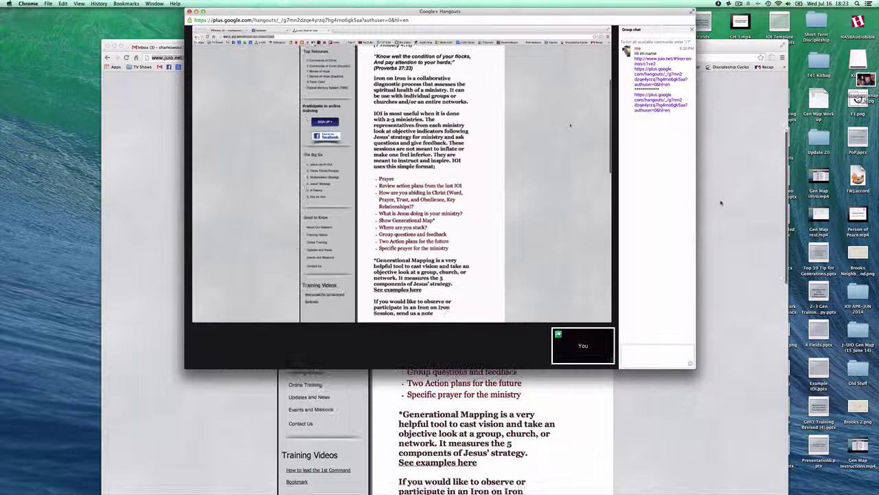
scroll(721, 203, "down", 8)
scroll(721, 202, "down", 3)
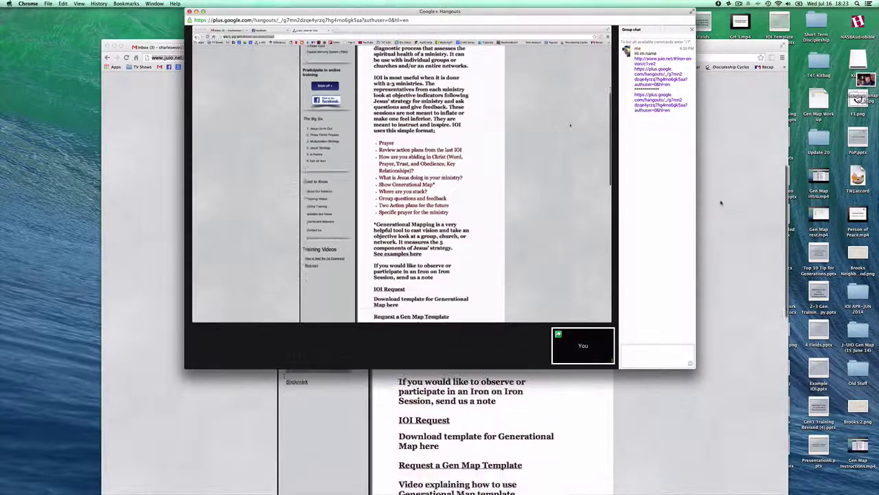
scroll(721, 203, "down", 7)
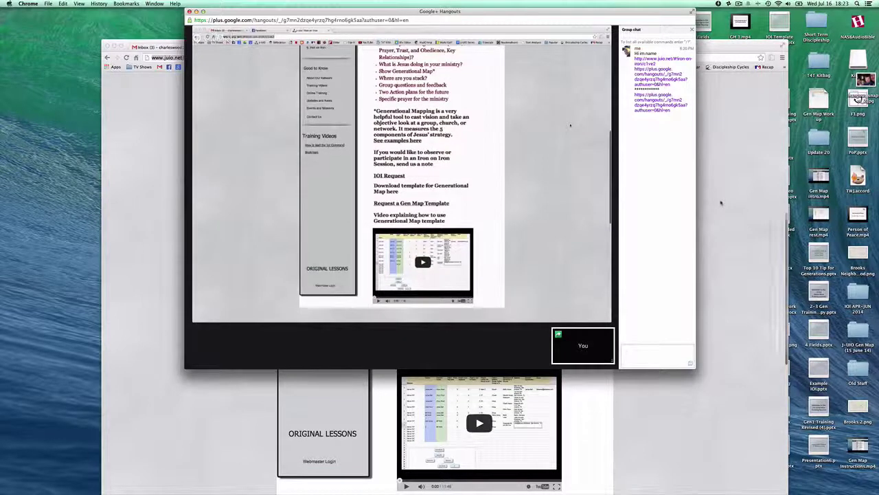
scroll(537, 480, "down", 2)
mouse_move(459, 294)
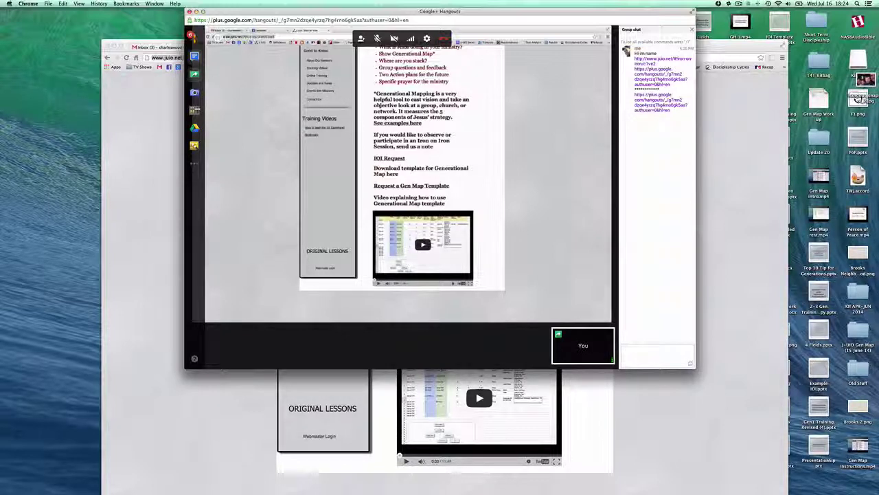
left_click(195, 74)
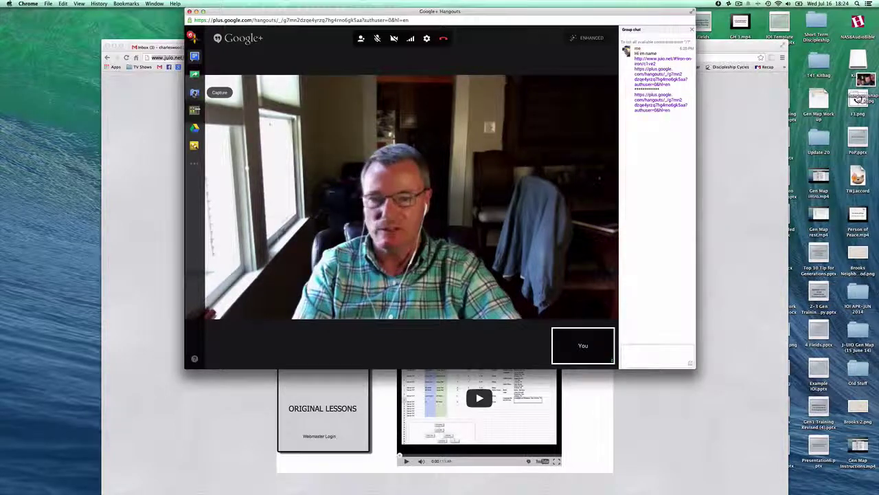
Step: Take a photo of the Hangout with Capture and open the captured photos
left_click(194, 92)
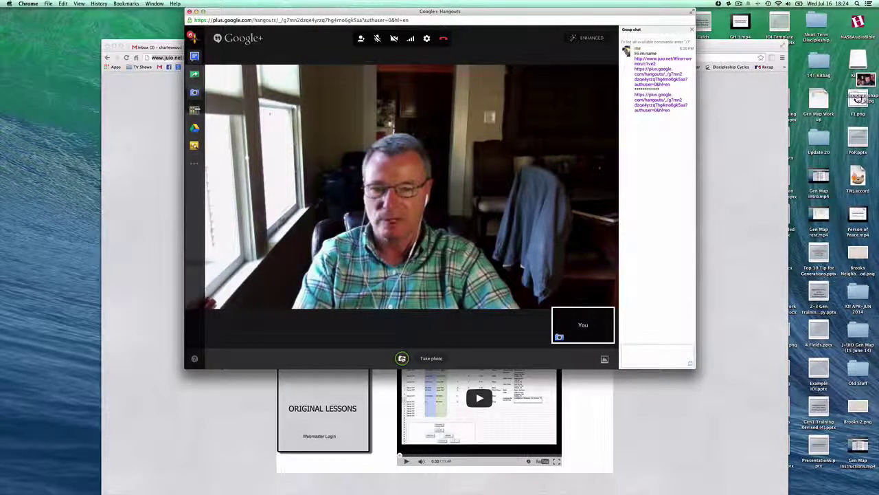
left_click(402, 358)
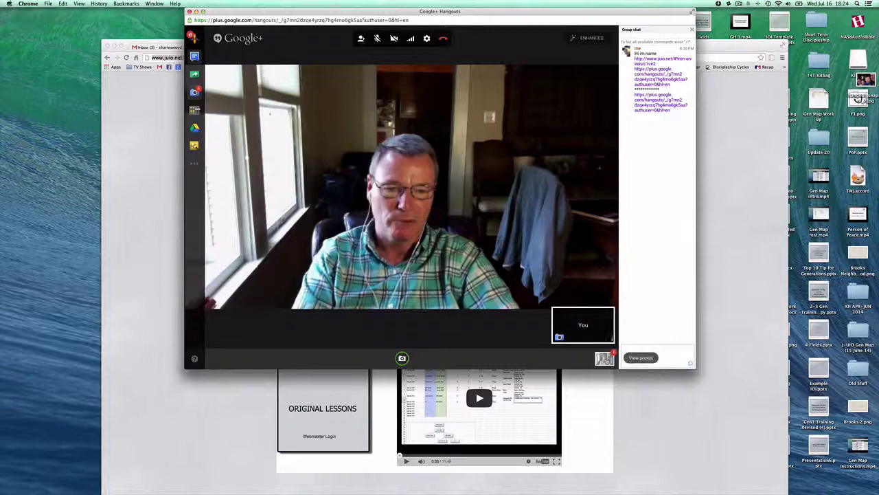
left_click(604, 358)
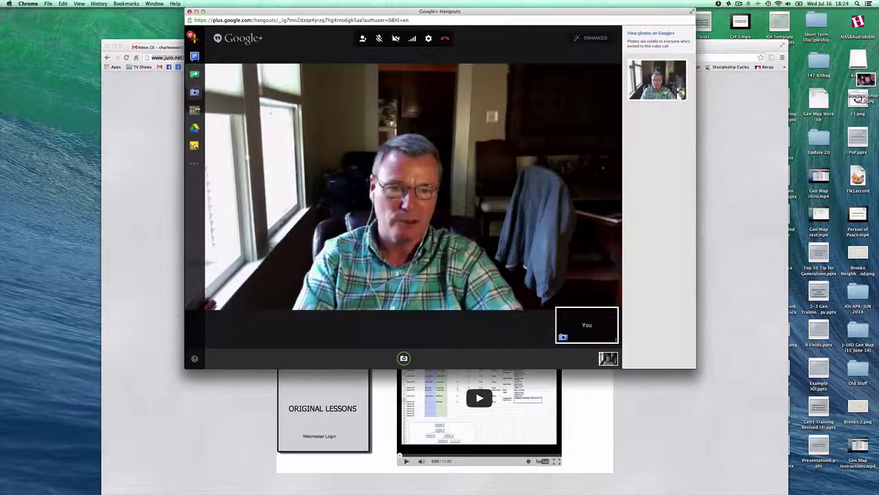
Step: Enlarge the captured photo, save a copy of it to the desktop, and close the enlarged view
left_click(659, 86)
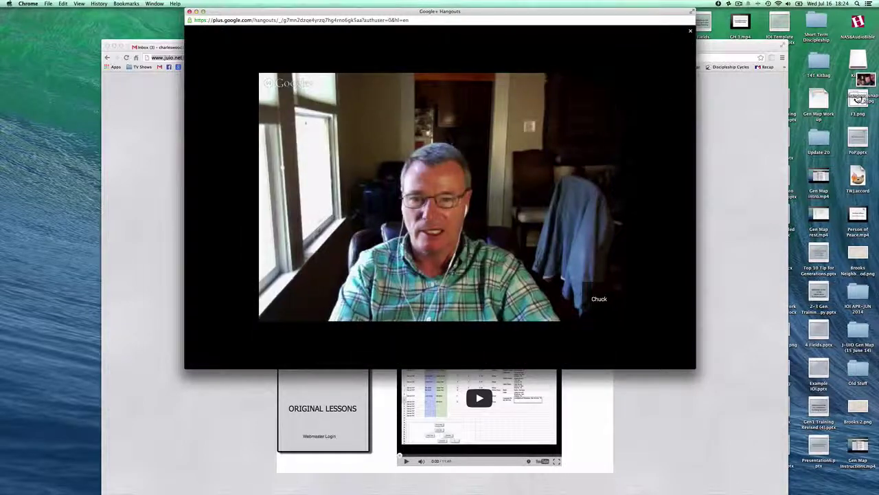
left_click_drag(591, 210, 811, 177)
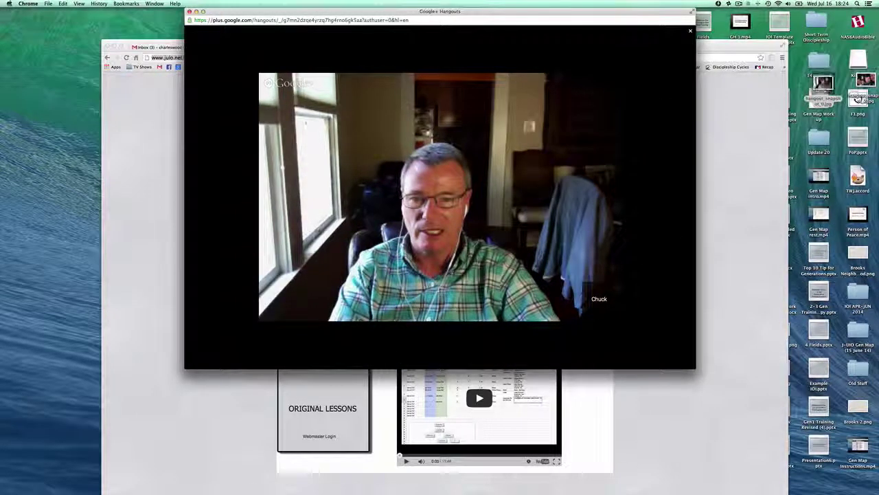
left_click(690, 32)
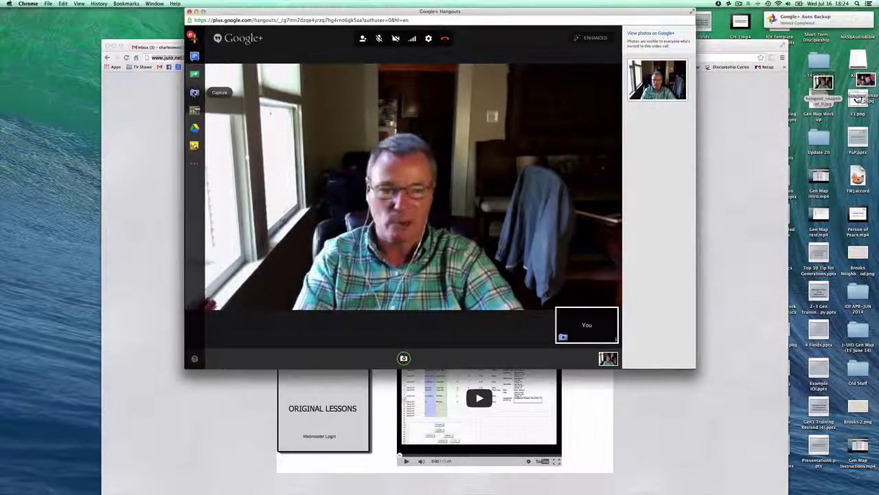
Step: Close the Capture view and try to open the Control Room app in the Hangout
left_click(194, 92)
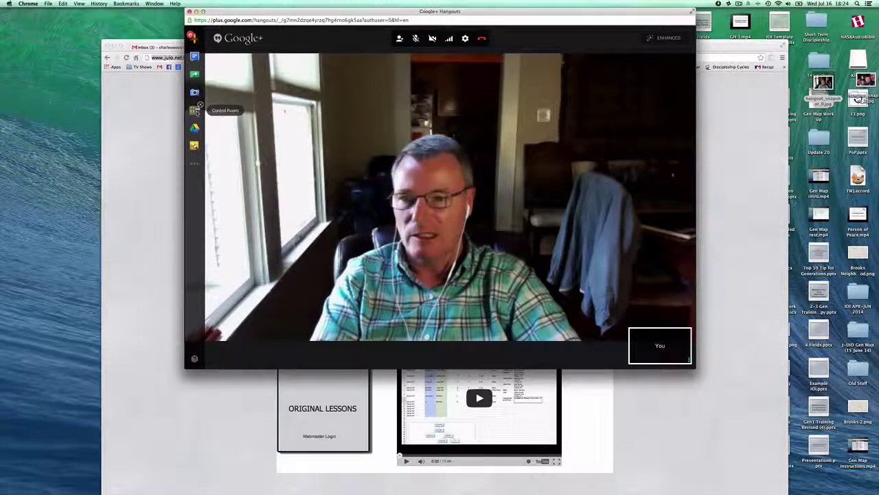
left_click(195, 110)
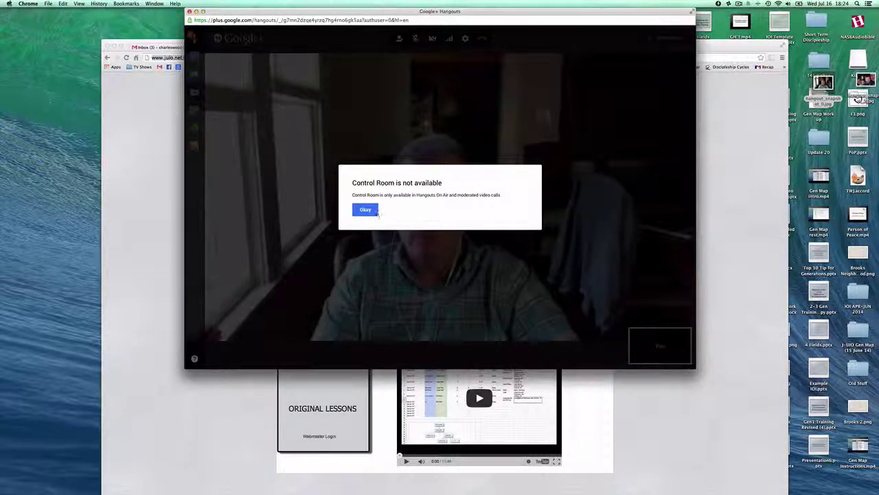
left_click(367, 211)
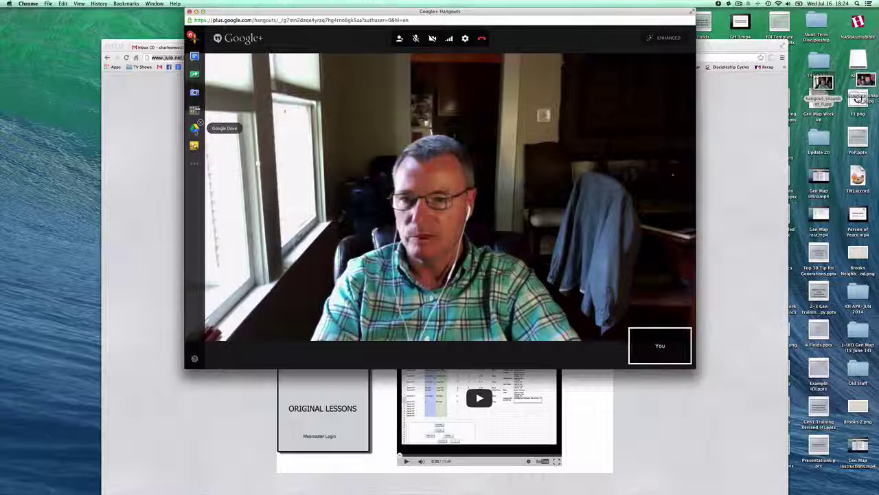
Step: Open My Drive in the Hangout's Google Drive app, and remove the app from the Hangout
left_click(195, 128)
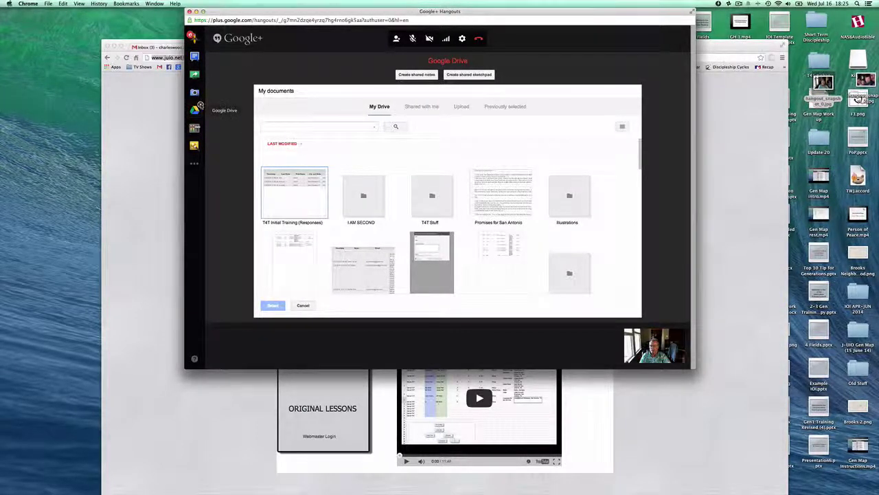
left_click(196, 108)
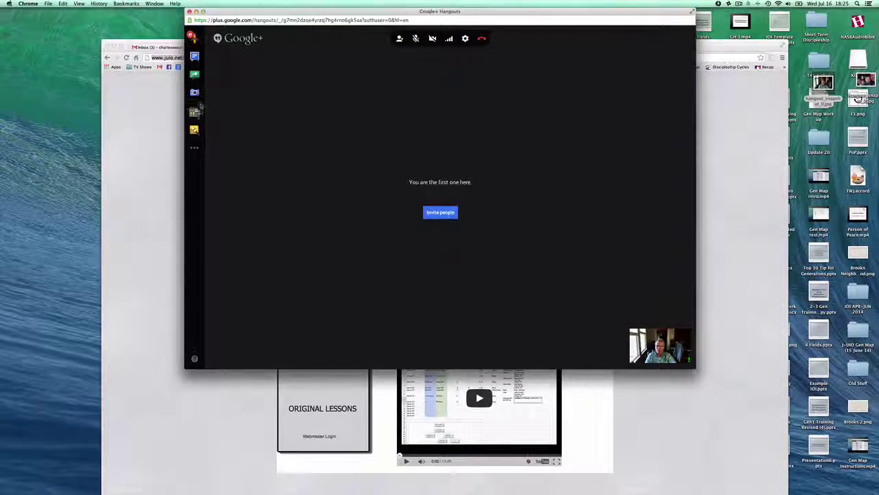
Step: Look through the recent apps available for the Hangout and close the list
left_click(196, 145)
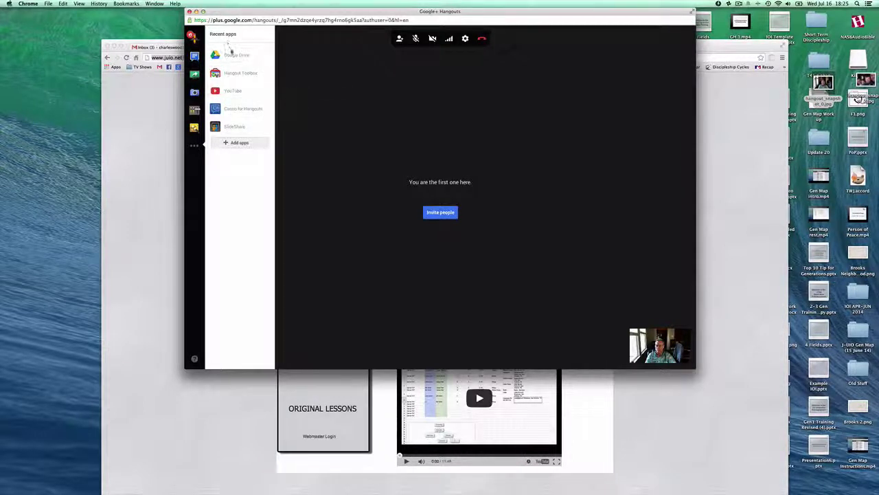
left_click(323, 66)
mouse_move(548, 215)
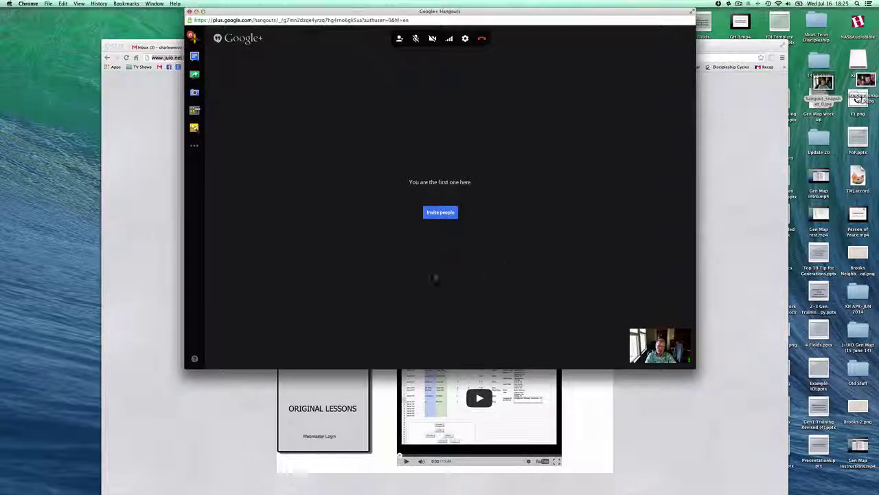
Step: Mute and unmute your own audio through the self-view thumbnail, keeping the Hangouts window in front
mouse_move(666, 356)
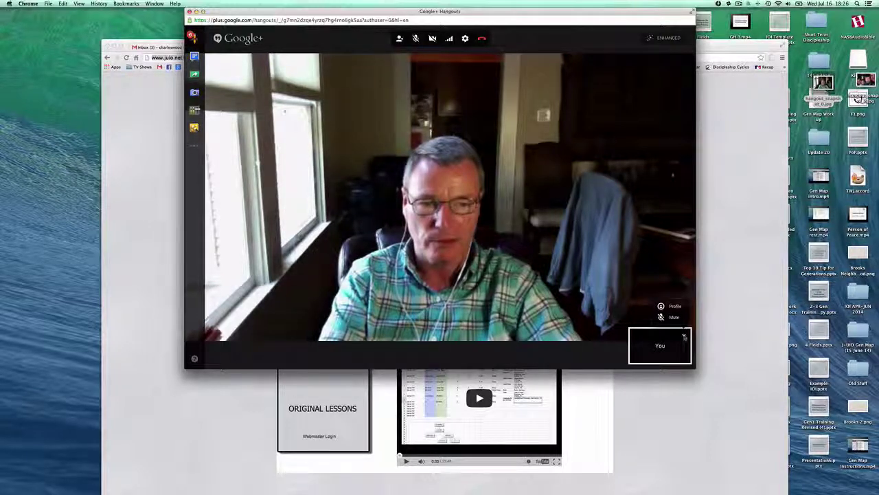
left_click(661, 317)
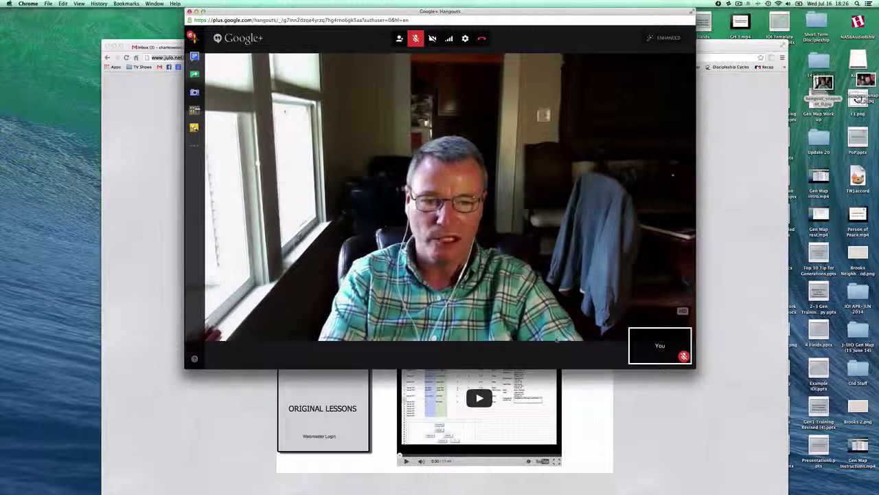
left_click(685, 336)
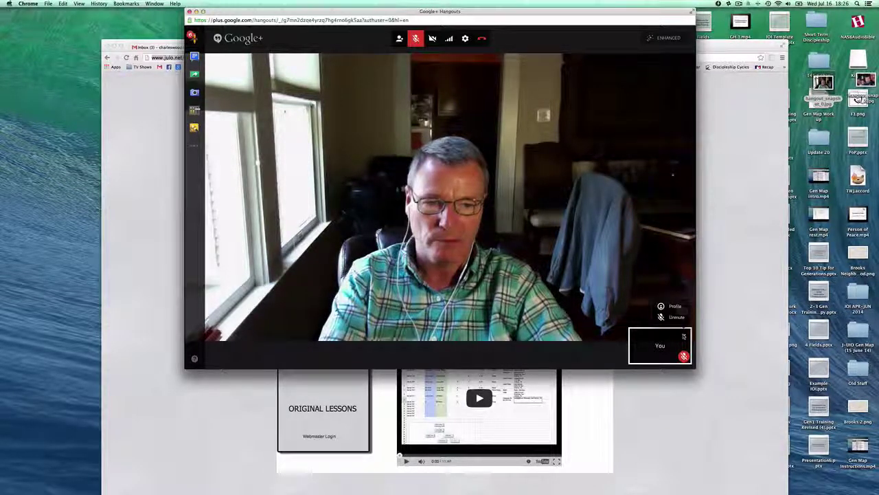
left_click(677, 317)
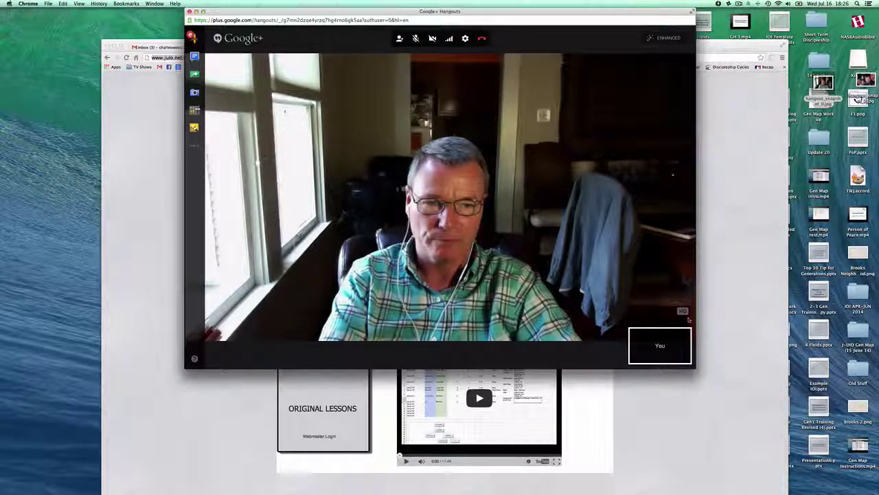
left_click(728, 336)
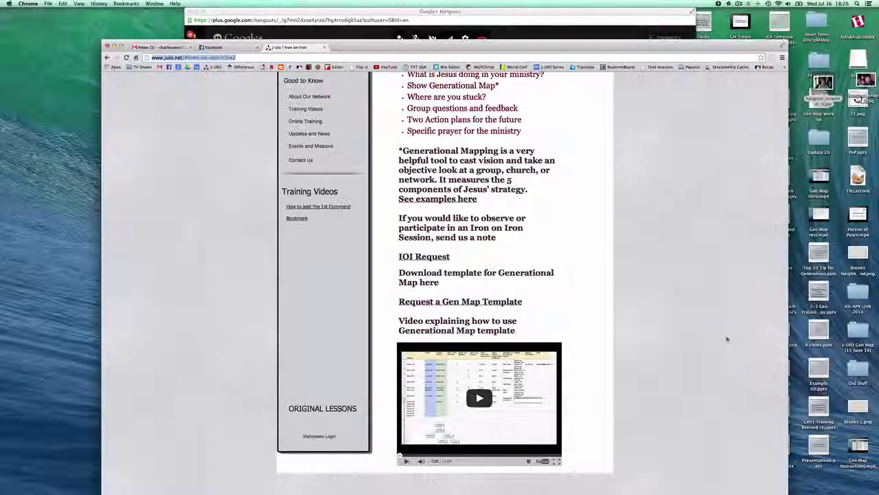
left_click(451, 14)
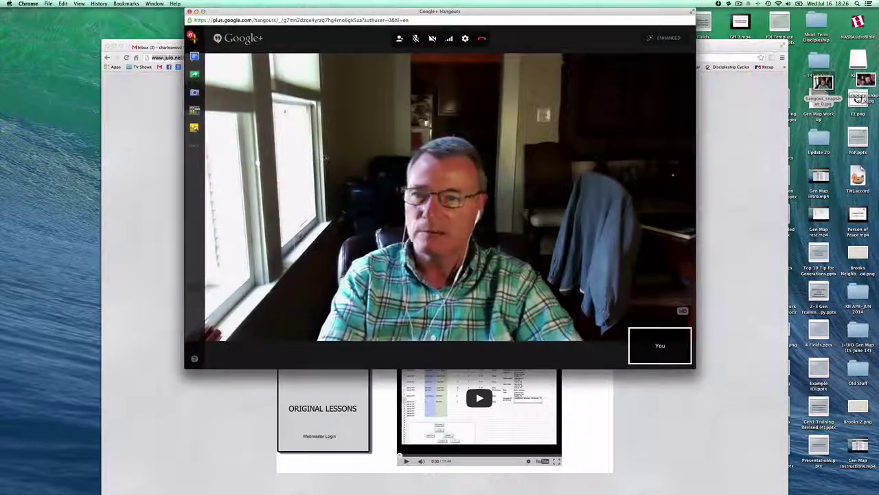